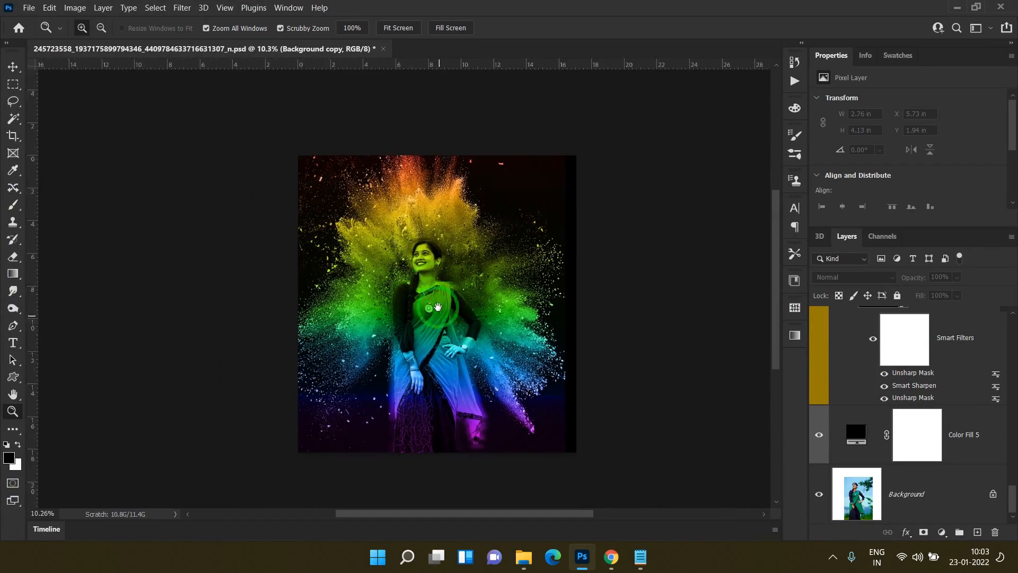
# Examine the finished coloured-powder portrait up close and compare it with the original photo by toggling the Color Fill 5 layer
pyautogui.click(456, 308)
pyautogui.moveTo(456, 309); pyautogui.dragTo(470, 328)
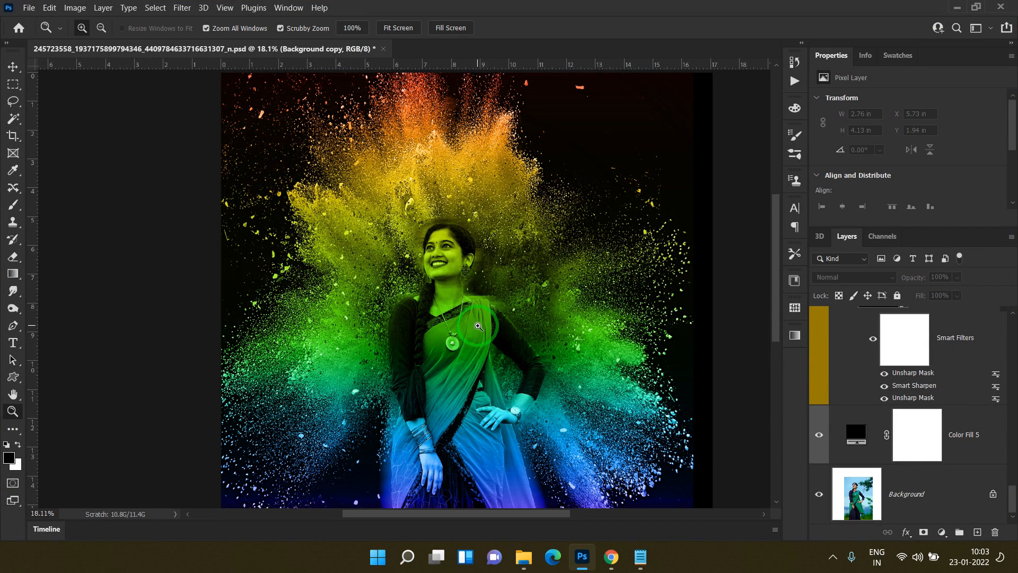
pyautogui.moveTo(474, 332); pyautogui.dragTo(447, 300)
pyautogui.click(819, 434)
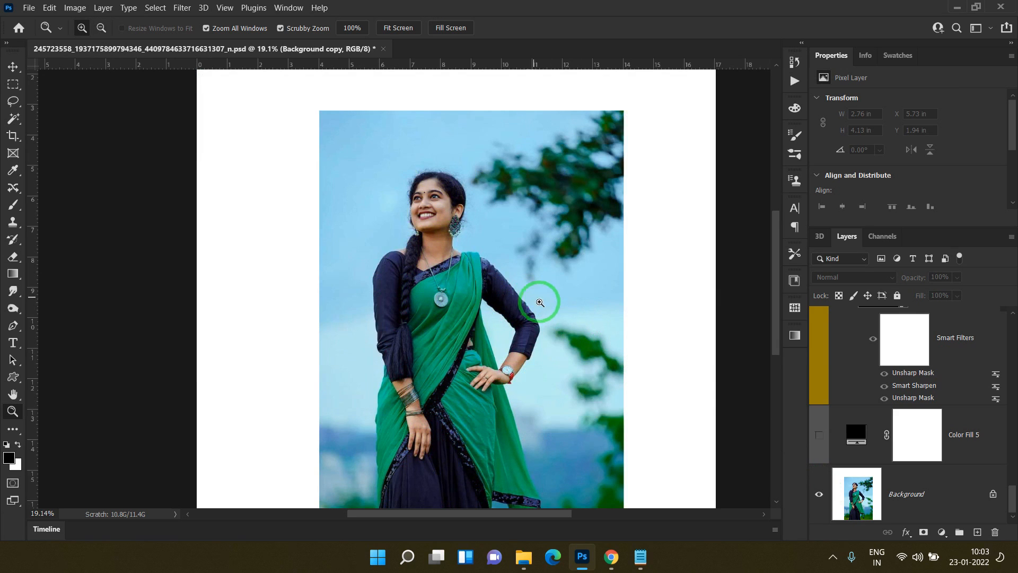
pyautogui.click(819, 434)
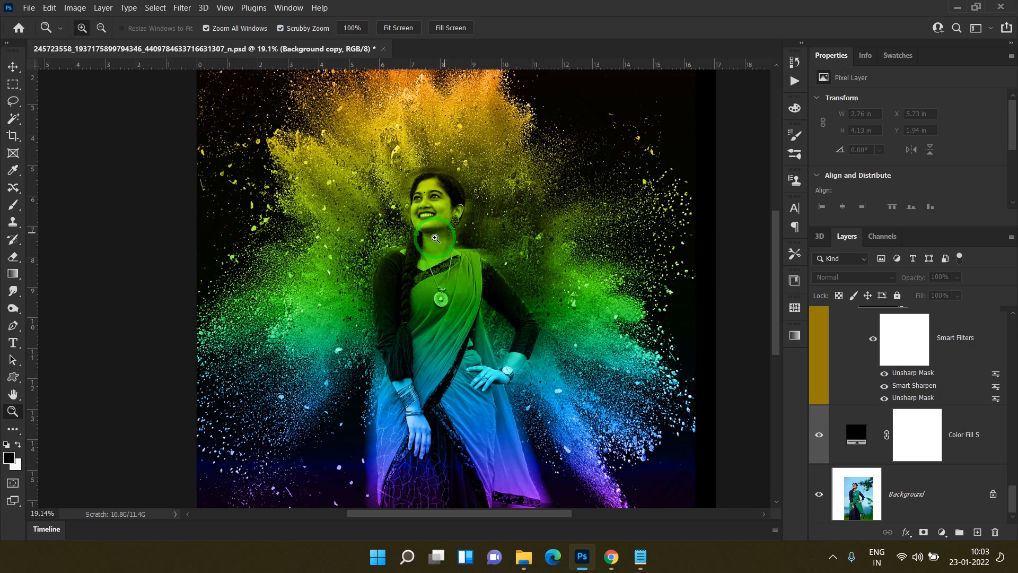
pyautogui.scroll(-2, 518, 325)
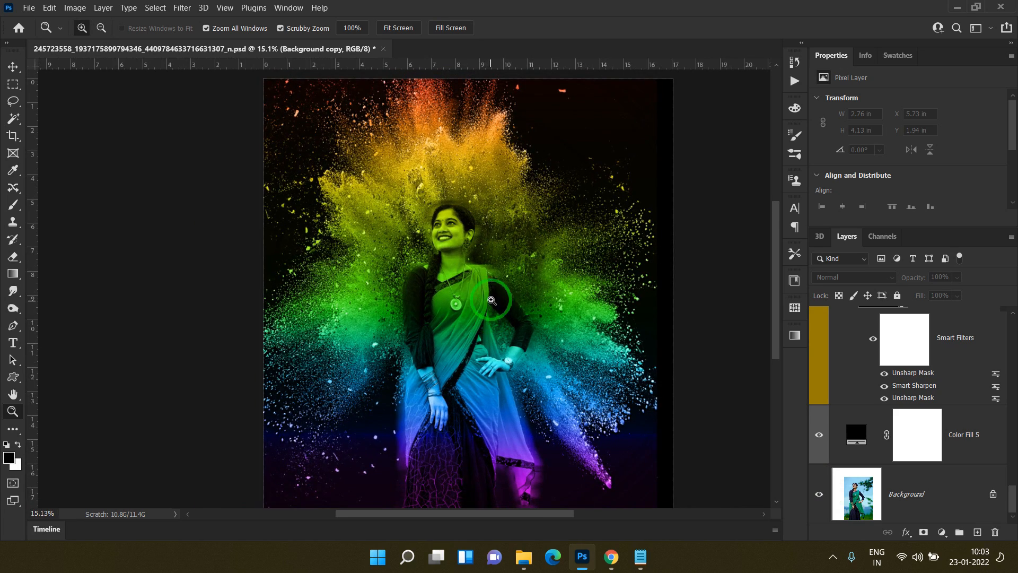
pyautogui.moveTo(484, 282); pyautogui.dragTo(483, 314)
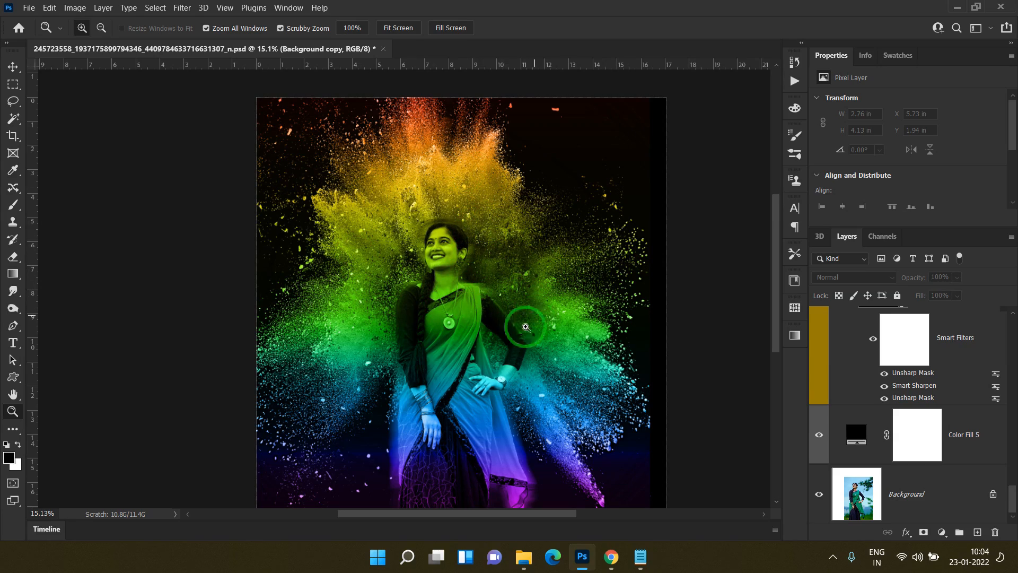
pyautogui.scroll(4, 465, 316)
pyautogui.scroll(-4, 465, 314)
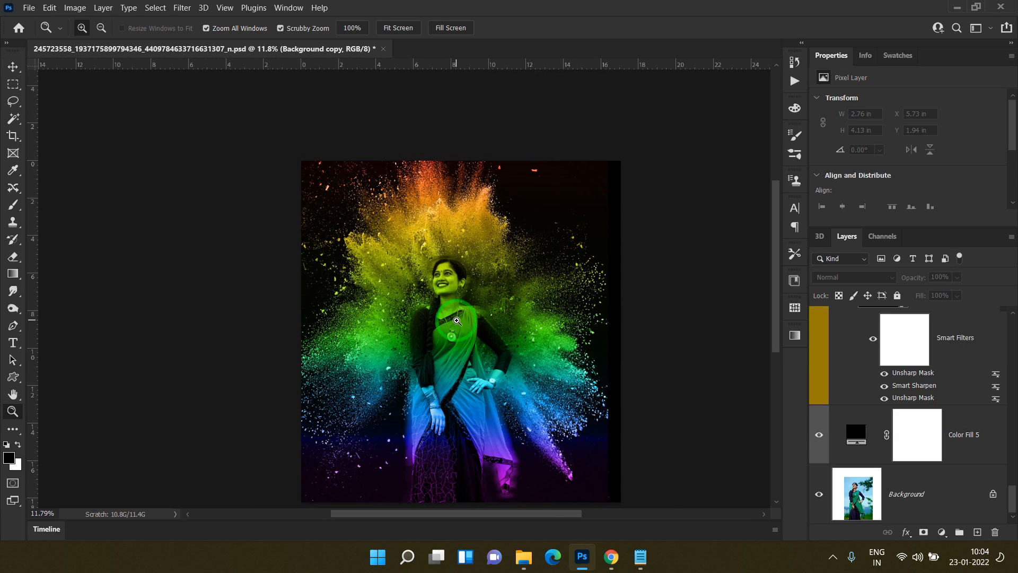
pyautogui.moveTo(453, 304); pyautogui.dragTo(469, 313)
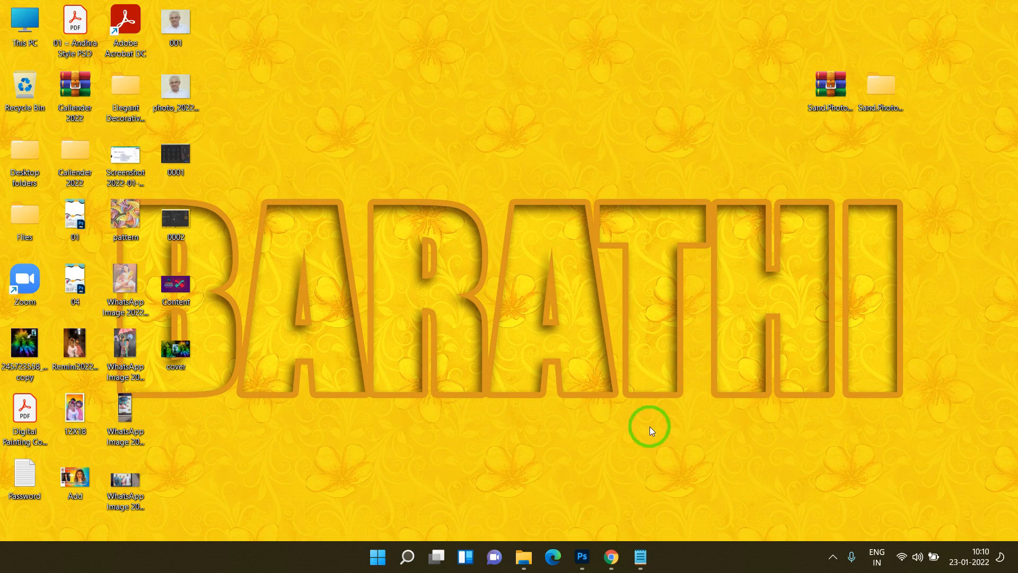
# Switch to Chrome and read the Sand Photoshop Action post, including its usage instructions, download file details and download link
pyautogui.click(611, 554)
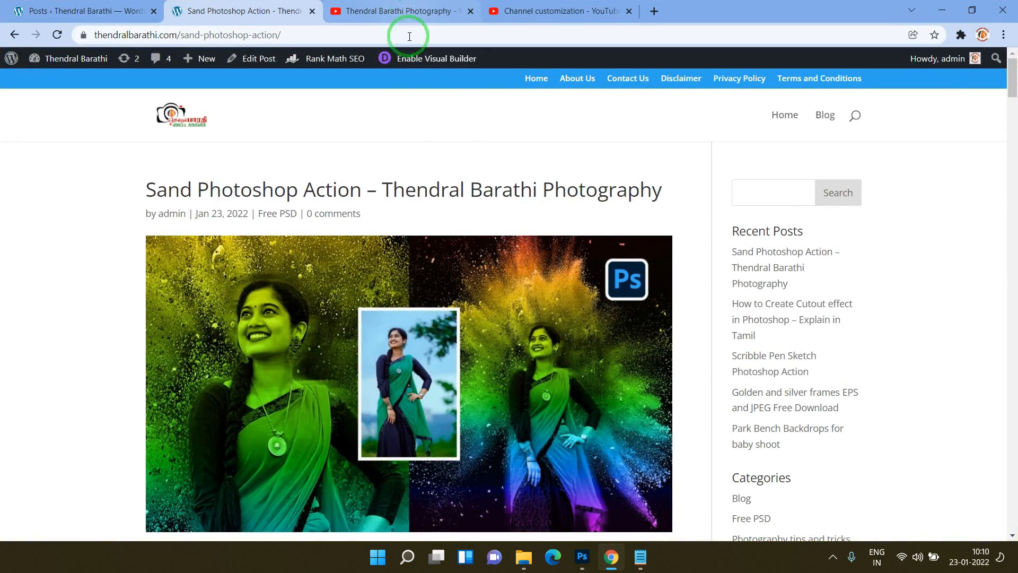
pyautogui.scroll(-10, 366, 205)
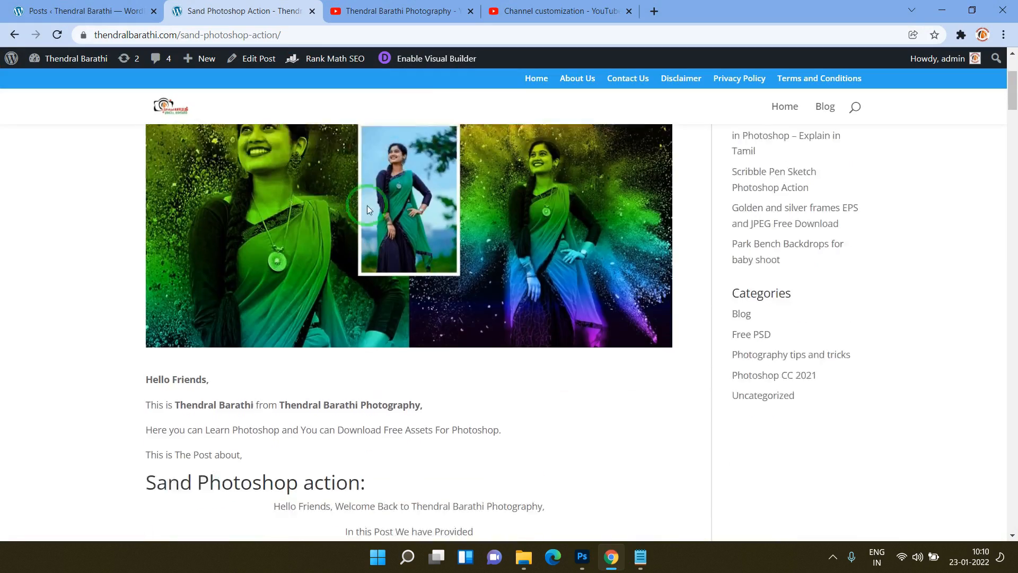
pyautogui.scroll(-12, 370, 222)
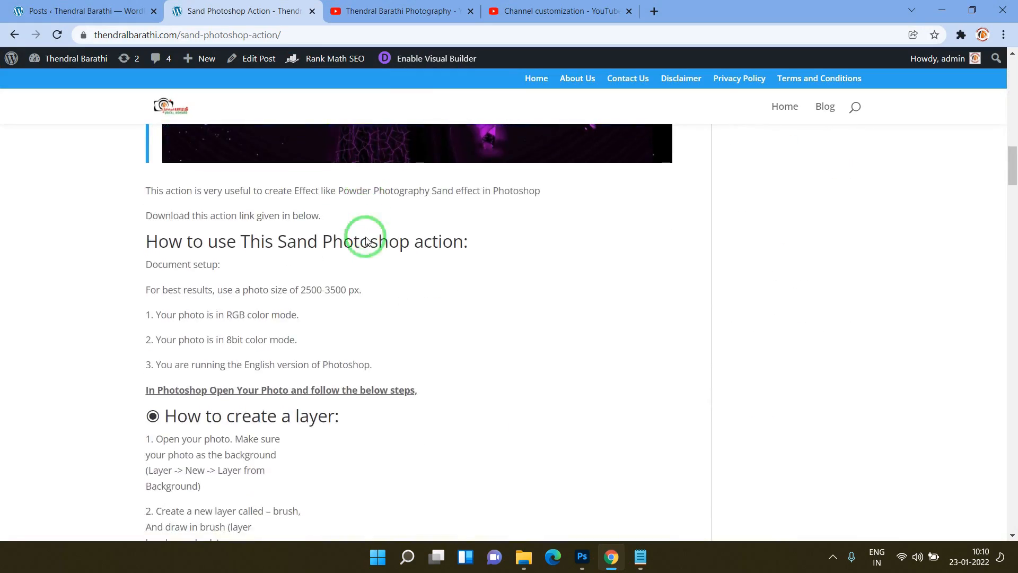
pyautogui.scroll(-15, 211, 231)
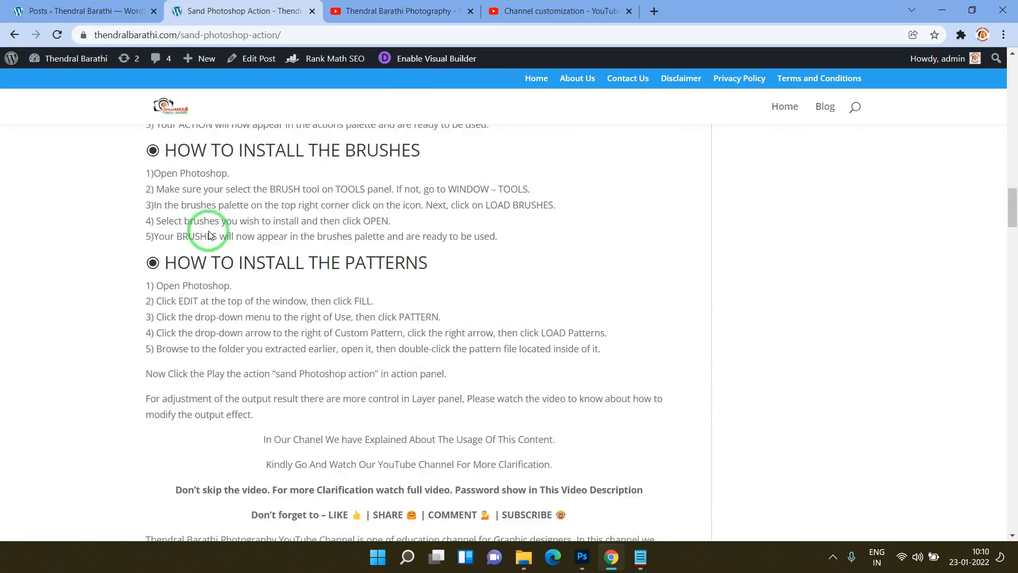
pyautogui.scroll(-1, 207, 235)
pyautogui.scroll(-1, 204, 228)
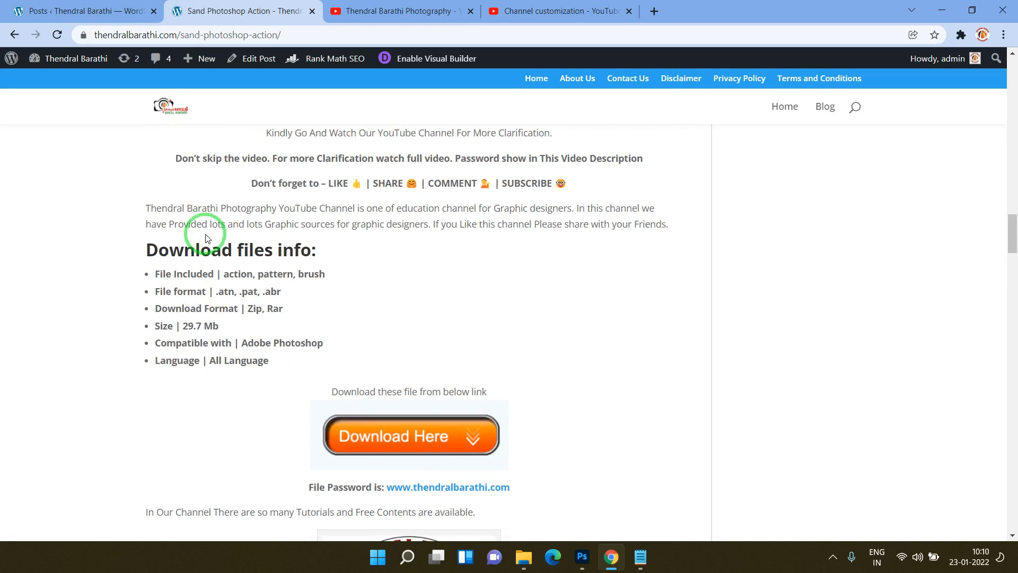
pyautogui.scroll(-2, 329, 266)
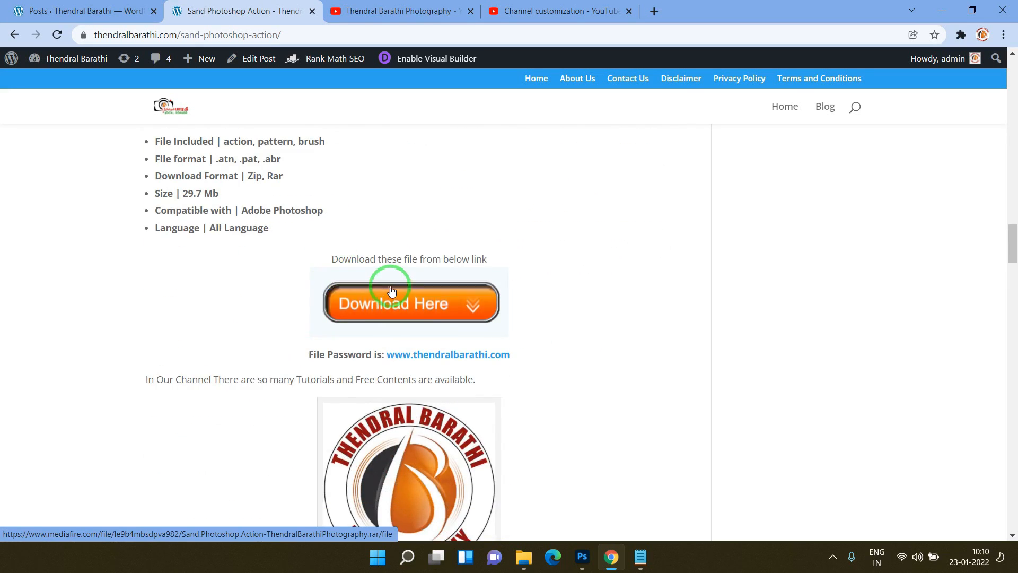
pyautogui.scroll(-2, 390, 267)
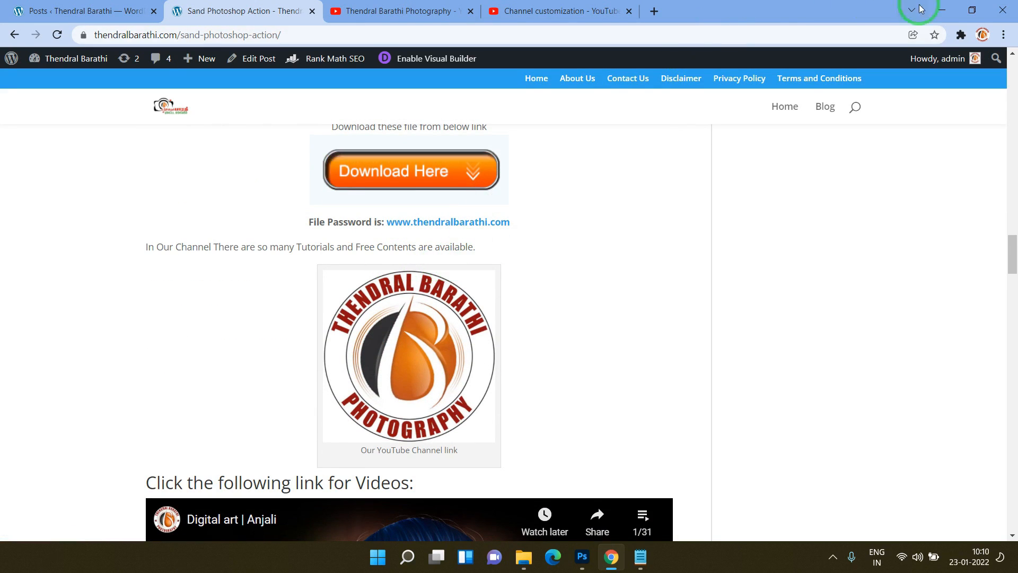
# Minimise Chrome and open the extracted Sand Photoshop Action folder on the desktop
pyautogui.click(948, 12)
pyautogui.doubleClick(884, 89)
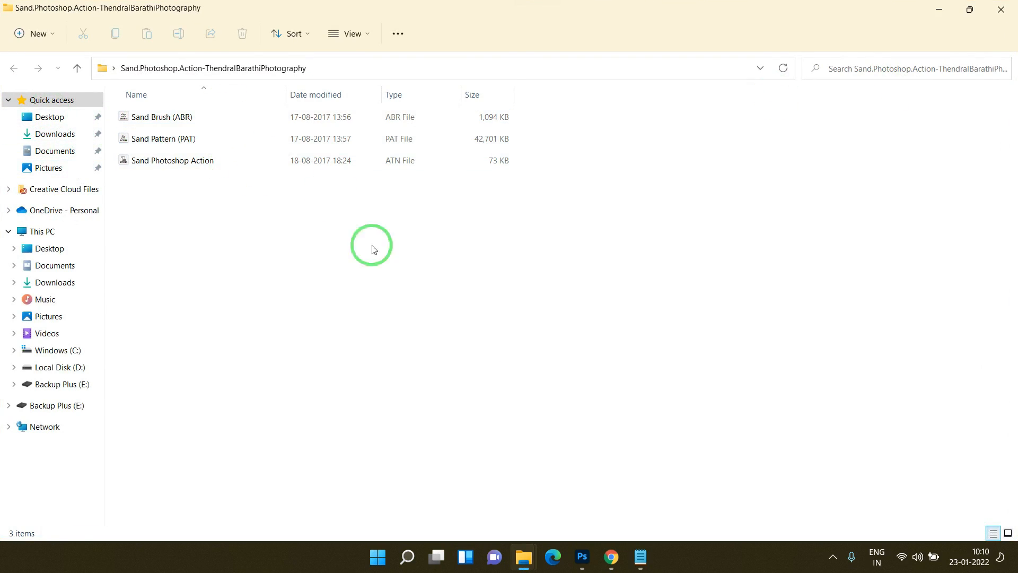
# Switch to Photoshop and view the finished powder-effect PSD in full
pyautogui.click(583, 556)
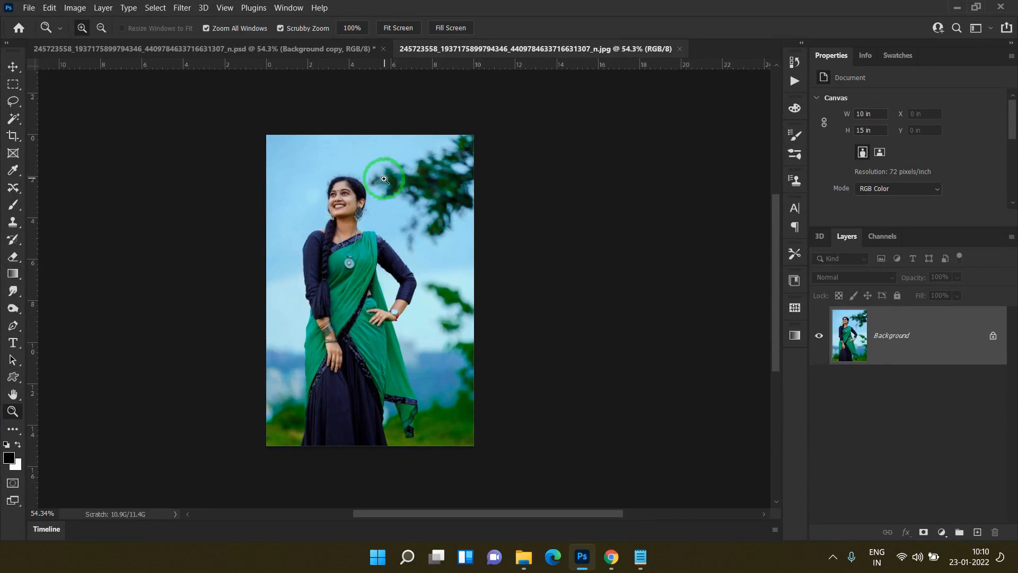
pyautogui.click(241, 51)
pyautogui.moveTo(466, 369); pyautogui.dragTo(397, 307)
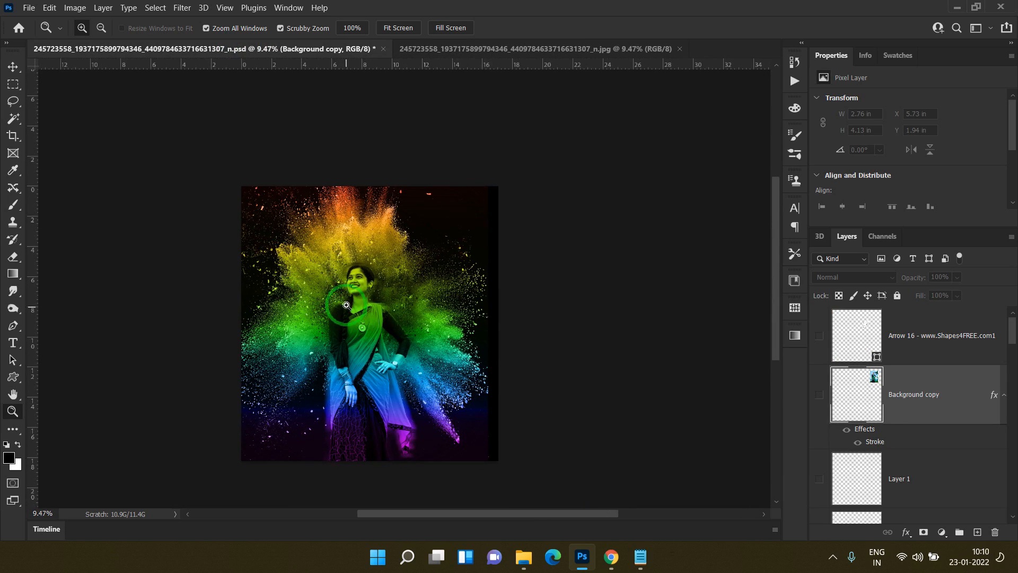
# Set the original JPG photo's resolution to 300 pixels/inch, keeping it resampled with Preserve Details 2.0
pyautogui.click(449, 48)
pyautogui.hotkey('ctrl', 'alt', 'i')
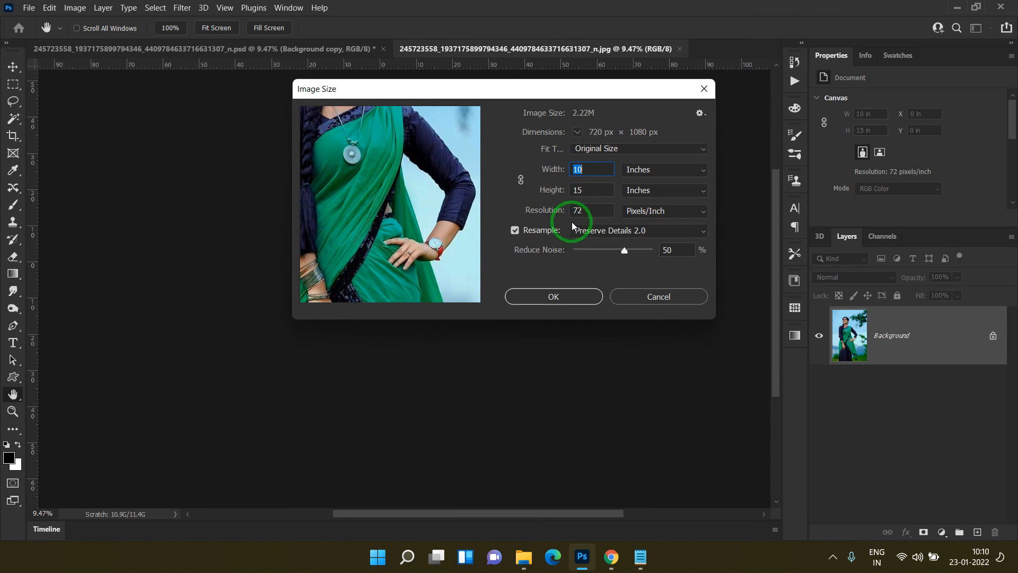
pyautogui.click(588, 215)
pyautogui.write('300')
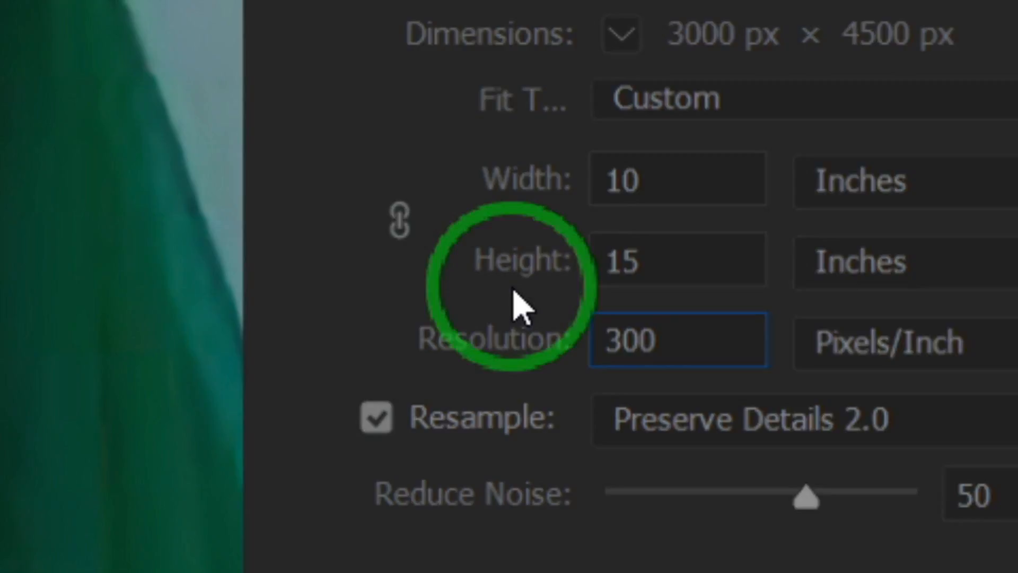
pyautogui.press('Return')
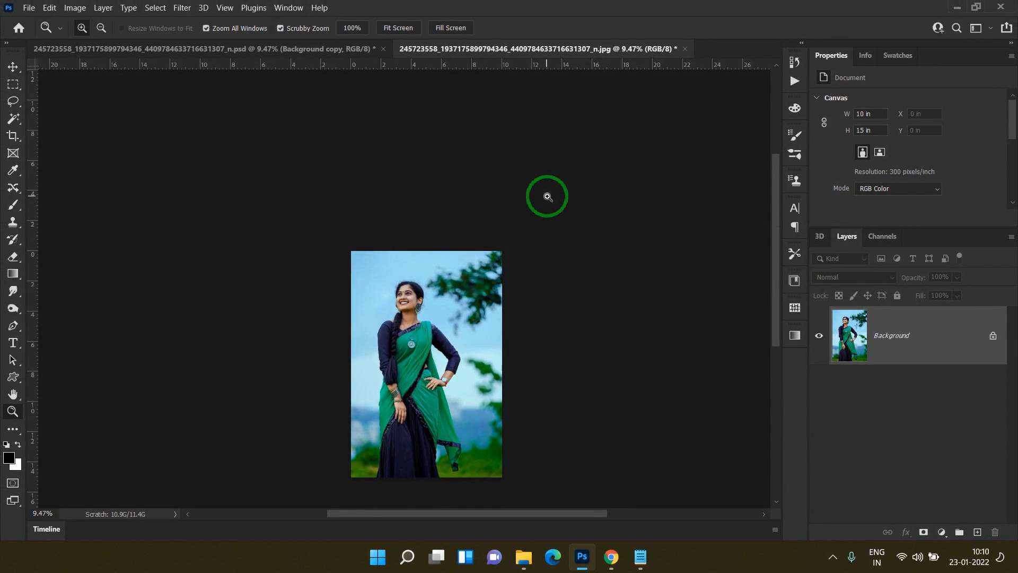
# Extend the photo's canvas with the Crop tool on both sides and above the woman to about 14.56 × 17.46 in
pyautogui.scroll(3, 470, 318)
pyautogui.moveTo(512, 357); pyautogui.dragTo(511, 242)
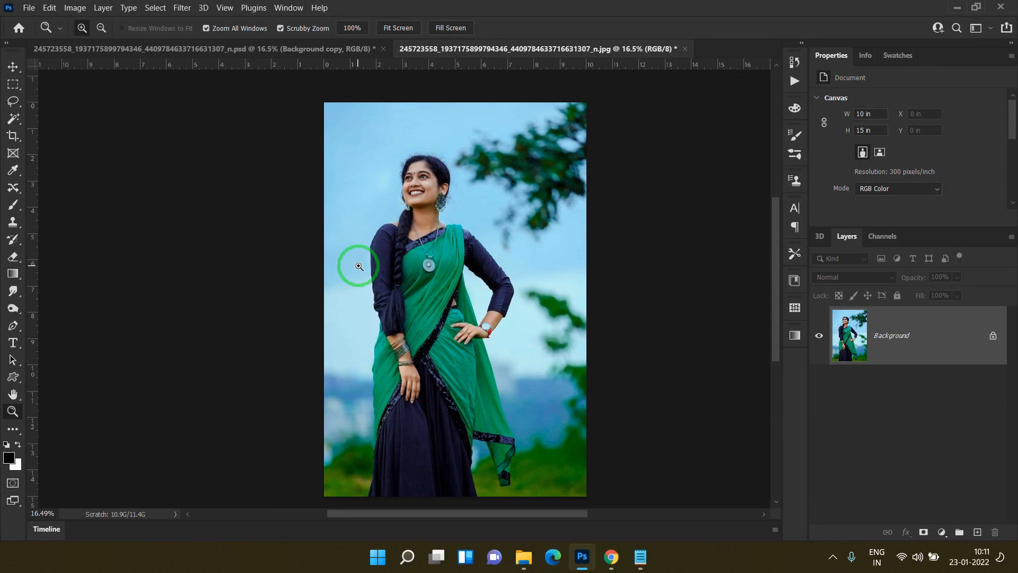
pyautogui.press('c')
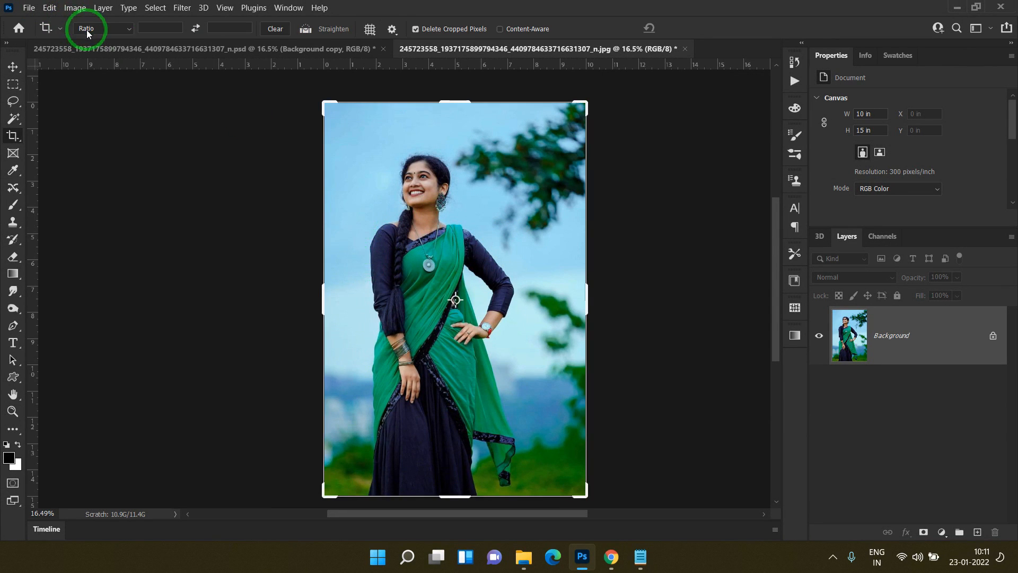
pyautogui.moveTo(320, 287); pyautogui.dragTo(285, 288)
pyautogui.moveTo(623, 329); pyautogui.dragTo(642, 289)
pyautogui.moveTo(268, 293); pyautogui.dragTo(260, 295)
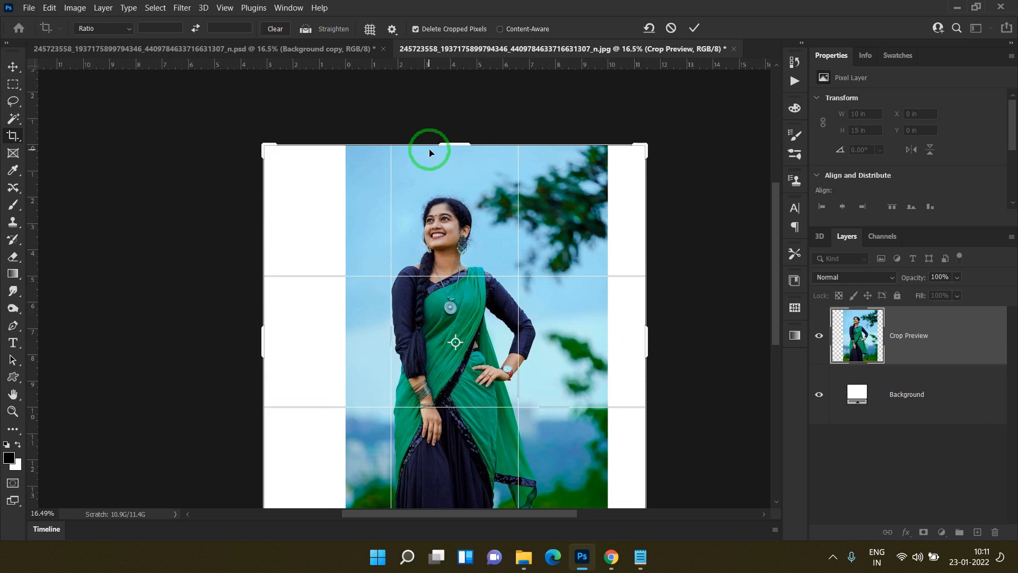
pyautogui.moveTo(447, 142); pyautogui.dragTo(447, 107)
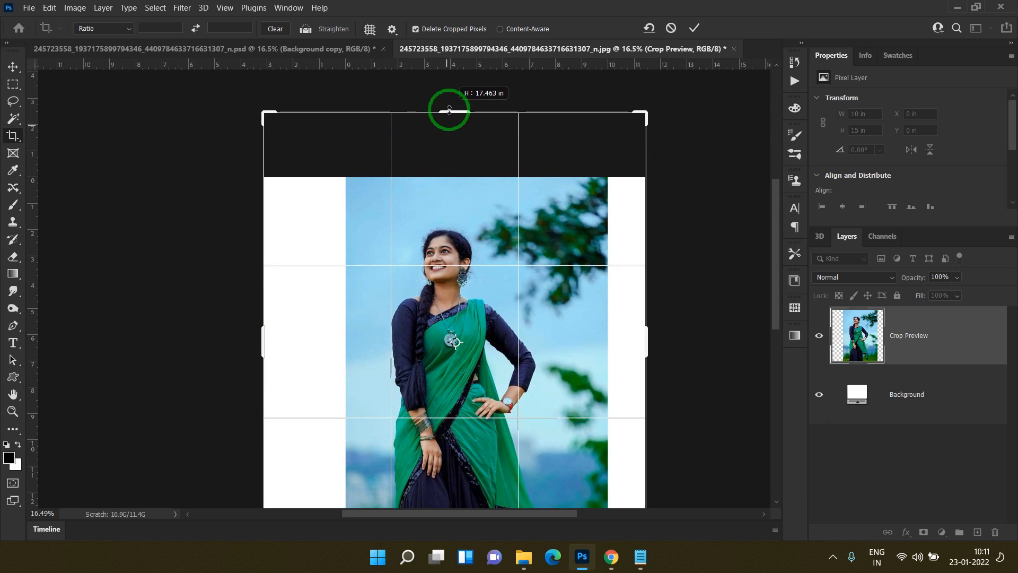
pyautogui.press('Return')
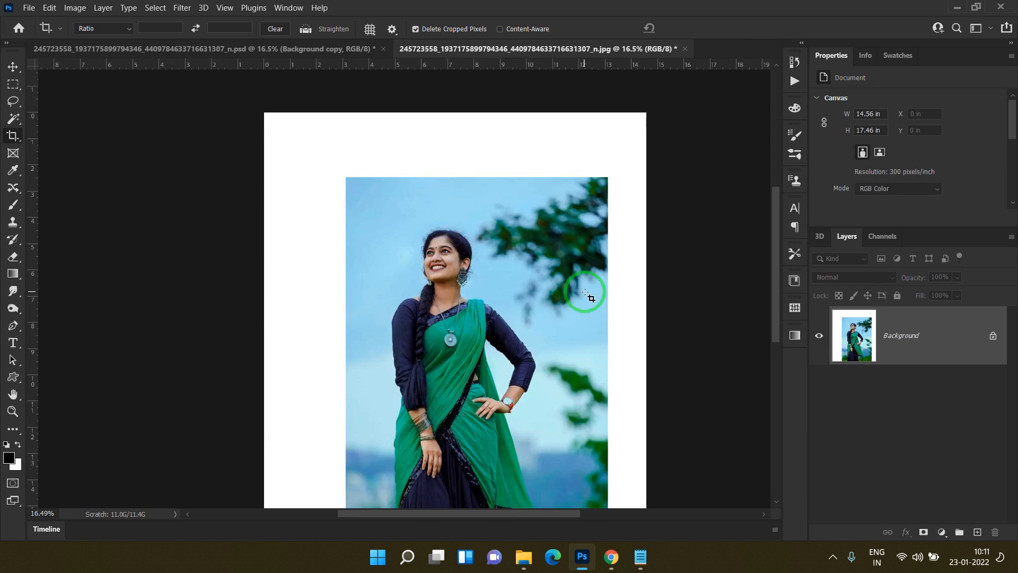
pyautogui.moveTo(547, 324); pyautogui.dragTo(522, 302)
pyautogui.press('Escape')
# Select the woman in the photo with Select Subject and add a new layer named brush
pyautogui.click(14, 118)
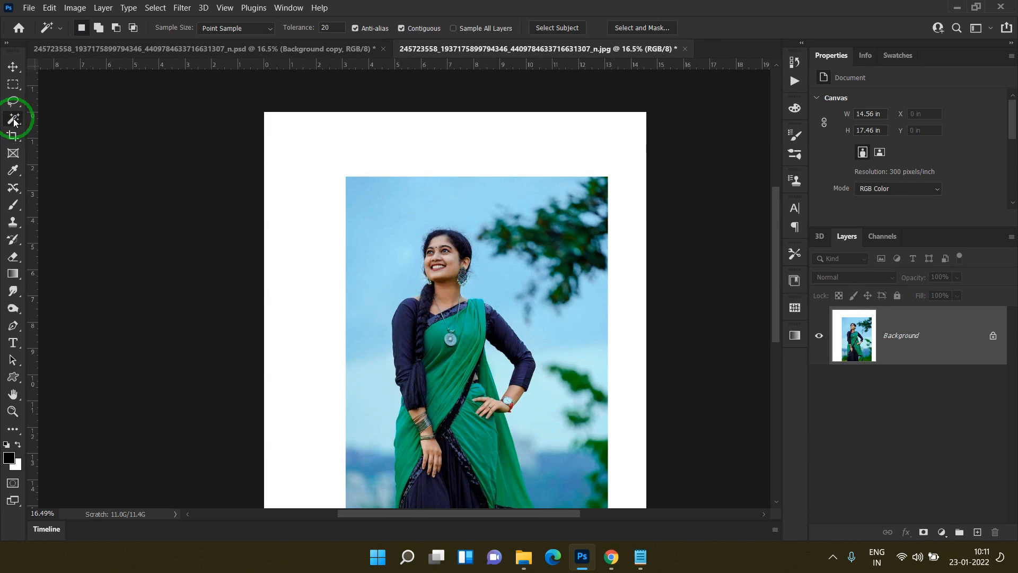
pyautogui.click(573, 29)
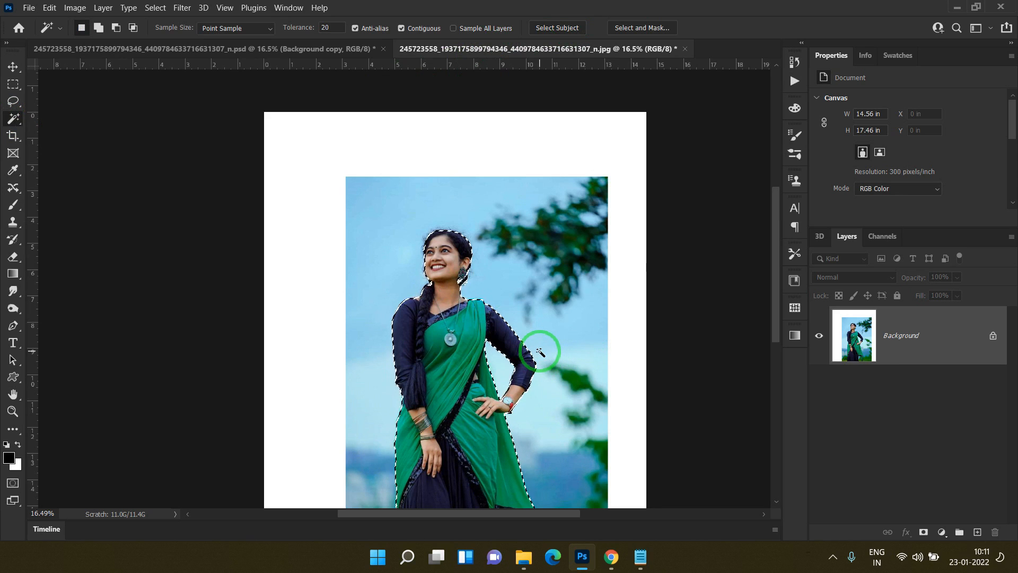
pyautogui.hotkey('ctrl', 'shift', 'n')
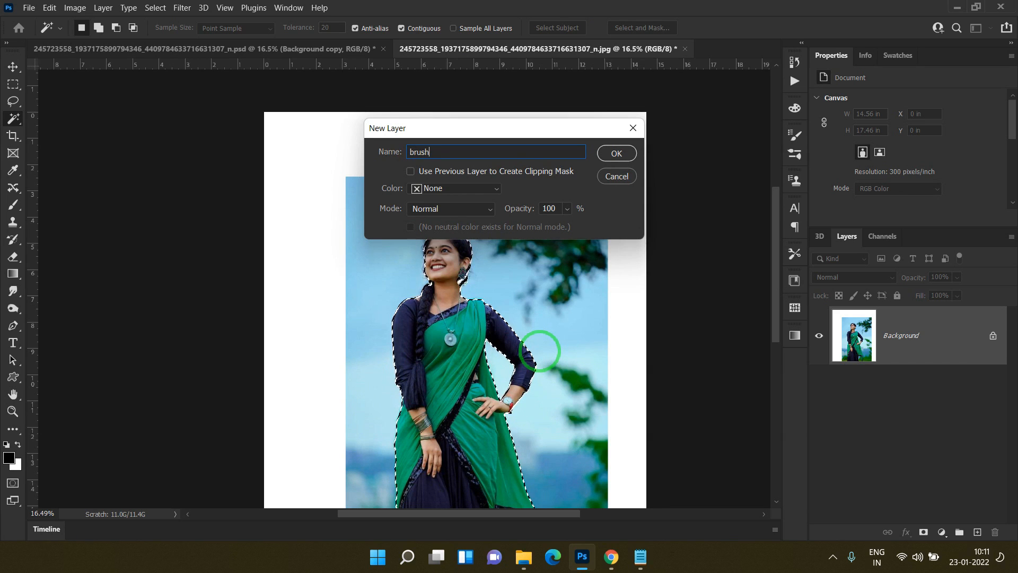
pyautogui.press('Return')
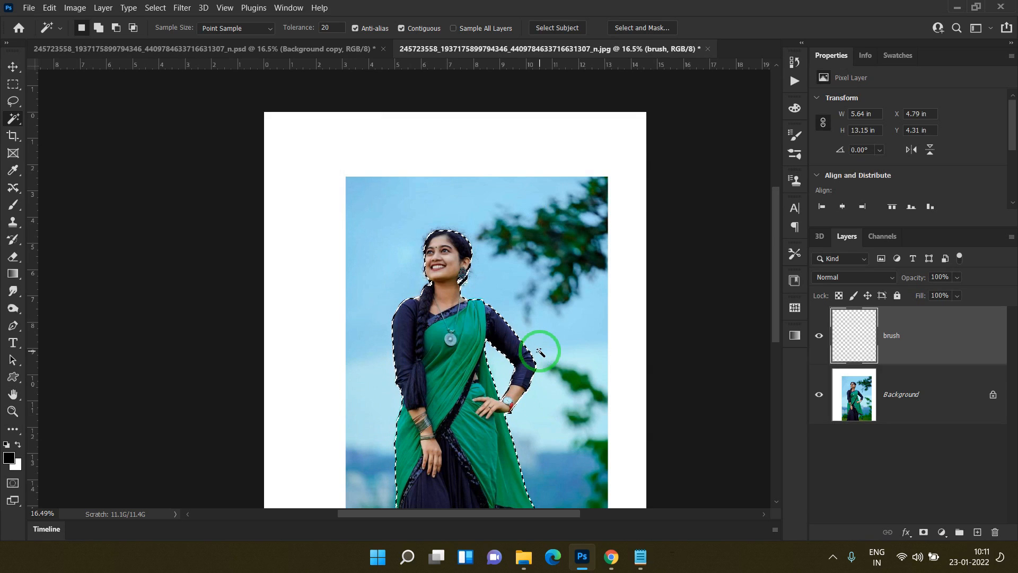
# Fill the woman's selection with black on the brush layer and deselect it
pyautogui.hotkey('alt', 'BackSpace')
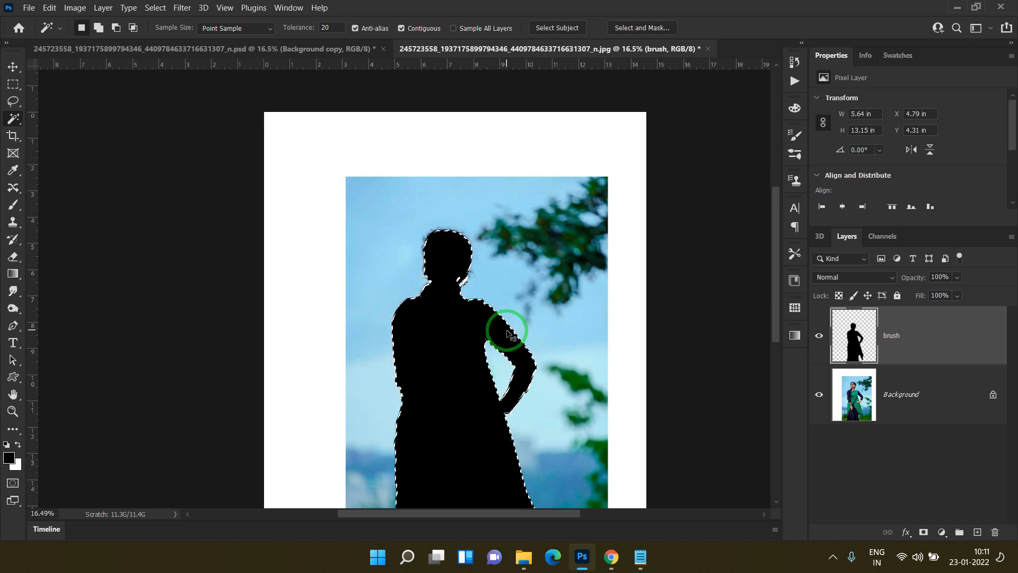
pyautogui.press('z')
pyautogui.moveTo(496, 334); pyautogui.dragTo(490, 339)
# Check the Background and brush layers and leave the brush layer active
pyautogui.click(920, 388)
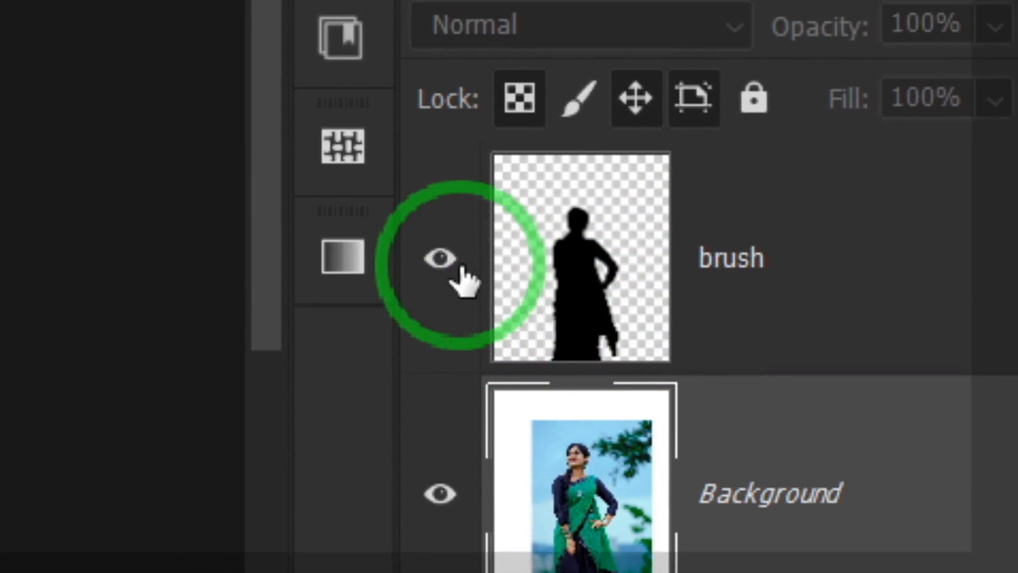
pyautogui.click(224, 261)
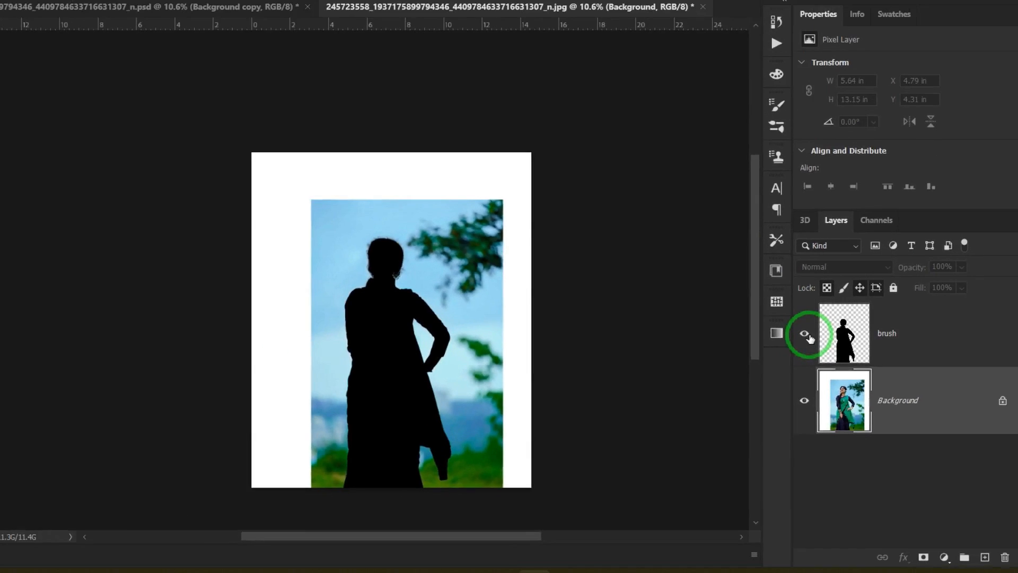
pyautogui.click(947, 337)
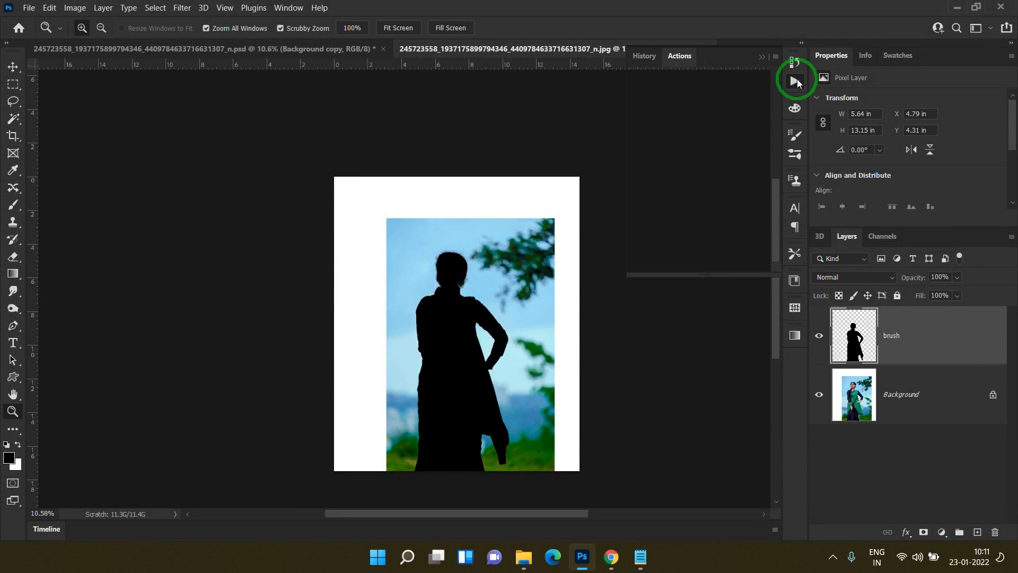
# Load the Sand Photoshop Action file from the file folder and run its PLAY action on the portrait
pyautogui.click(795, 81)
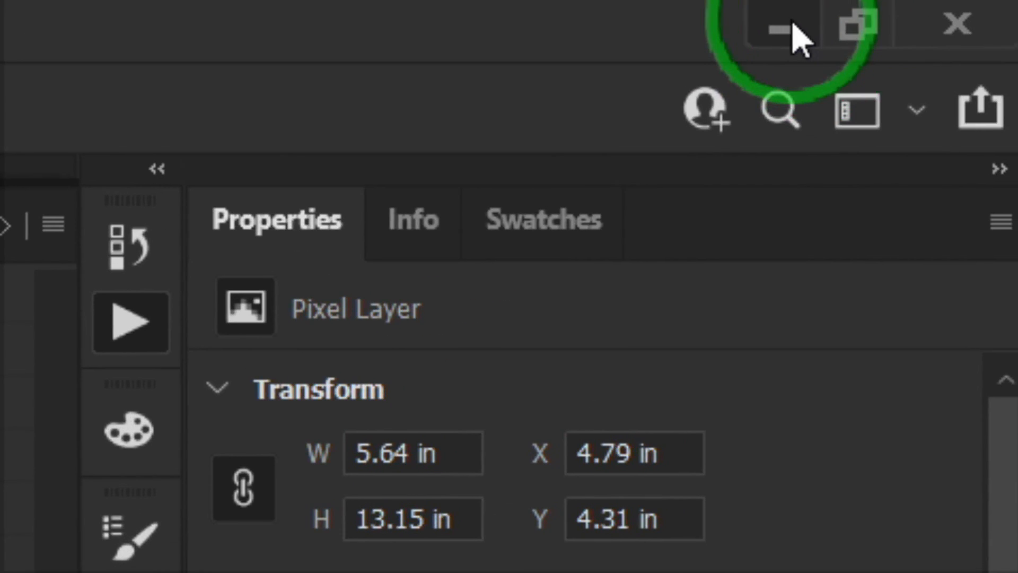
pyautogui.click(786, 30)
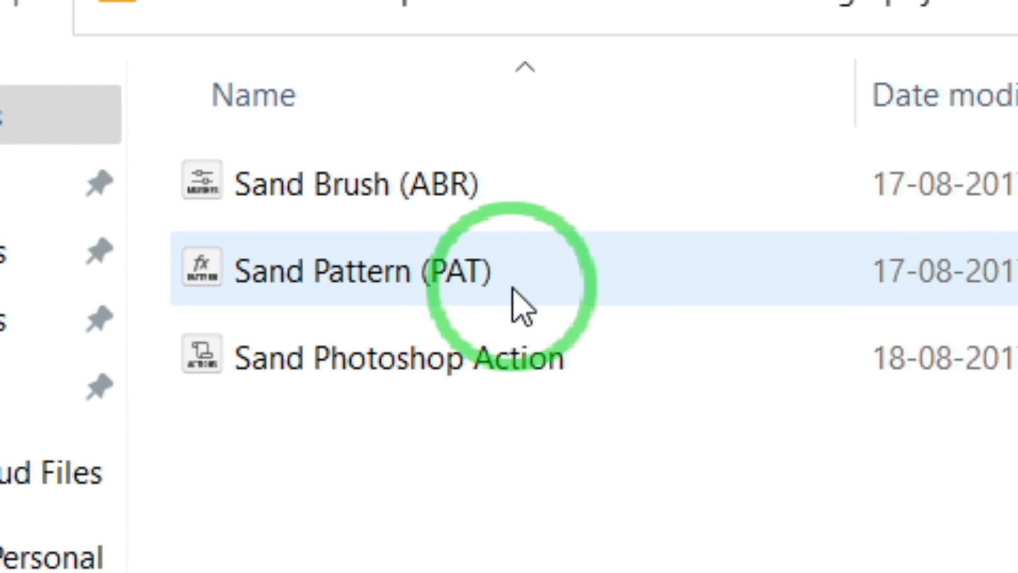
pyautogui.doubleClick(547, 340)
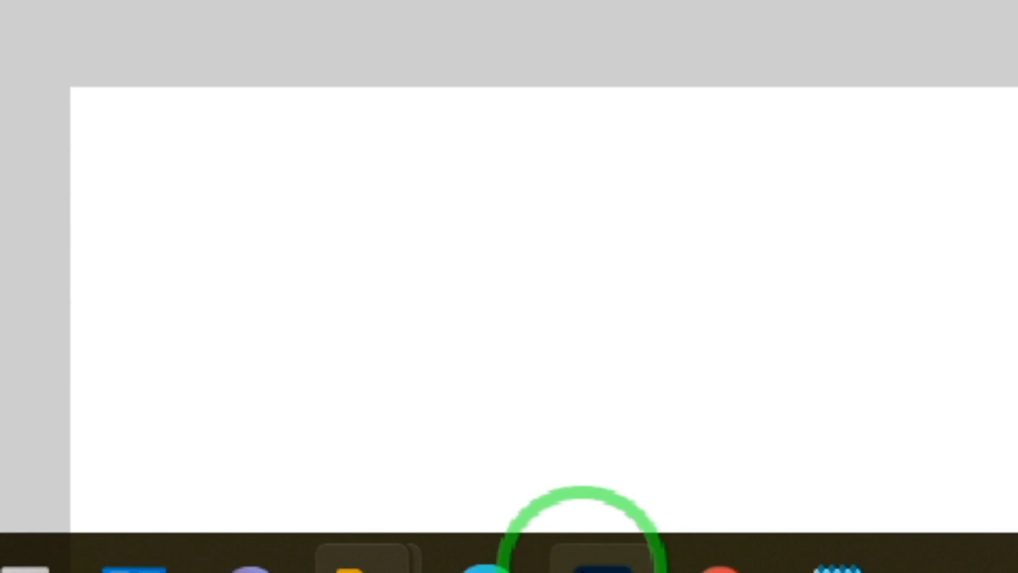
pyautogui.click(615, 570)
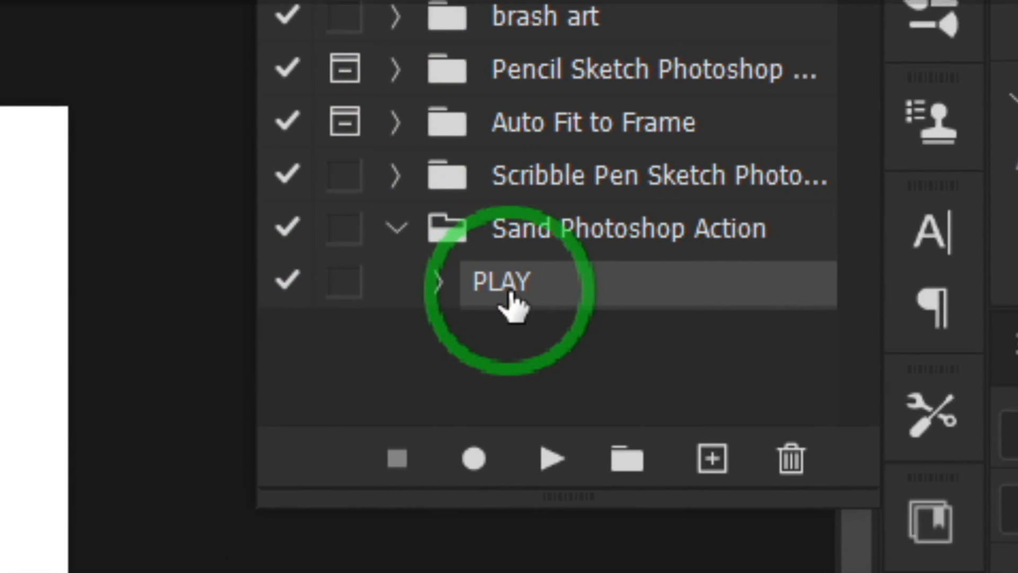
pyautogui.click(549, 460)
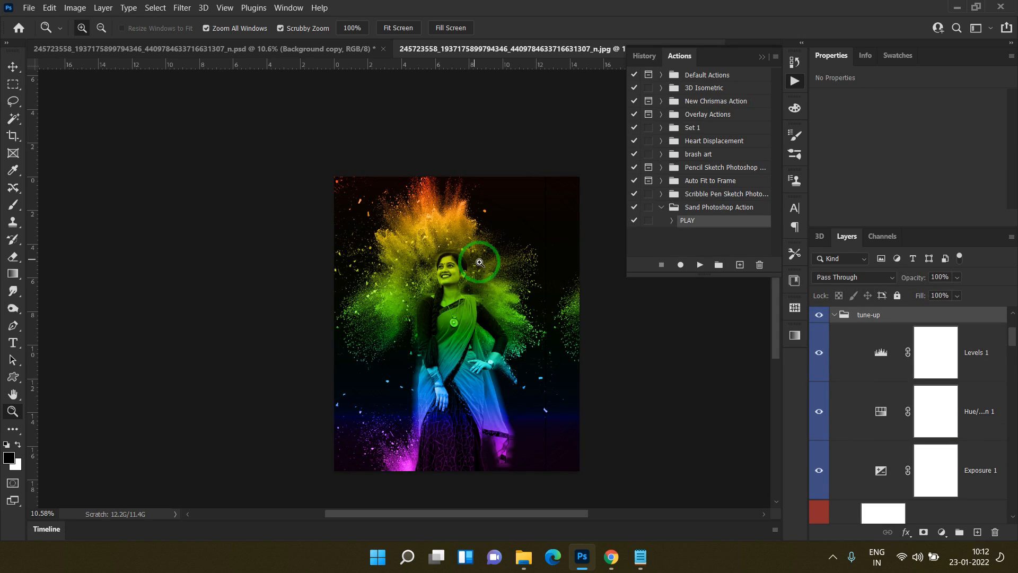
# Collapse the tune-up, Color Settings 1, Settings within the object, Particle and Color Settings 2 layer groups
pyautogui.moveTo(452, 272)
pyautogui.mouseDown()
pyautogui.moveTo(488, 305)
pyautogui.moveTo(469, 297)
pyautogui.mouseUp()
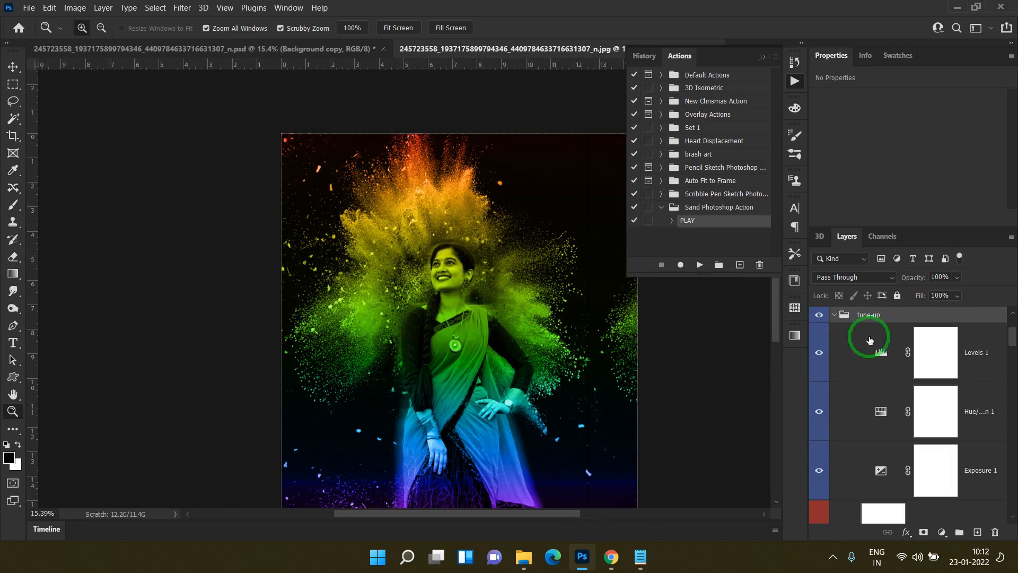
pyautogui.scroll(3, 866, 343)
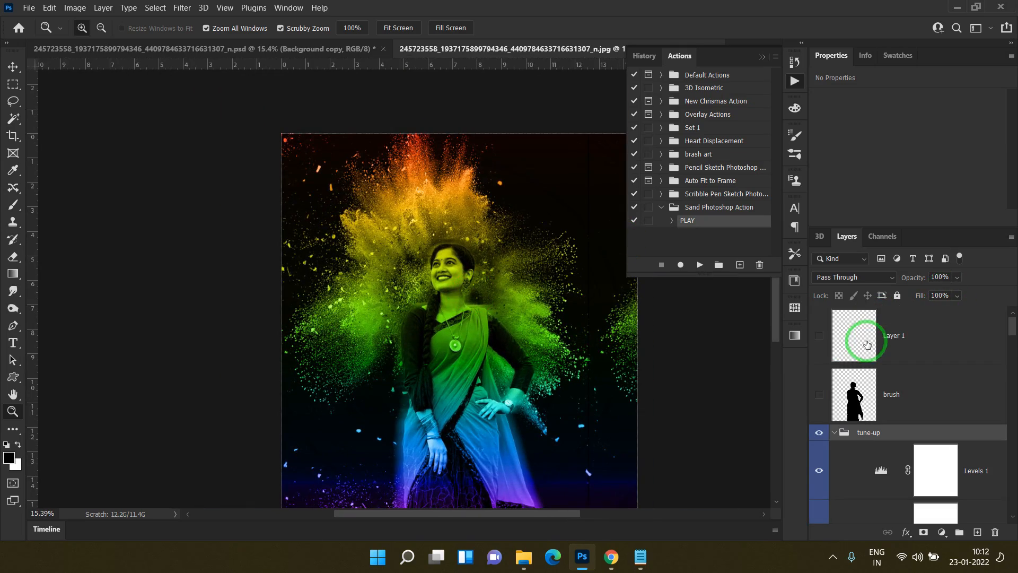
pyautogui.click(834, 433)
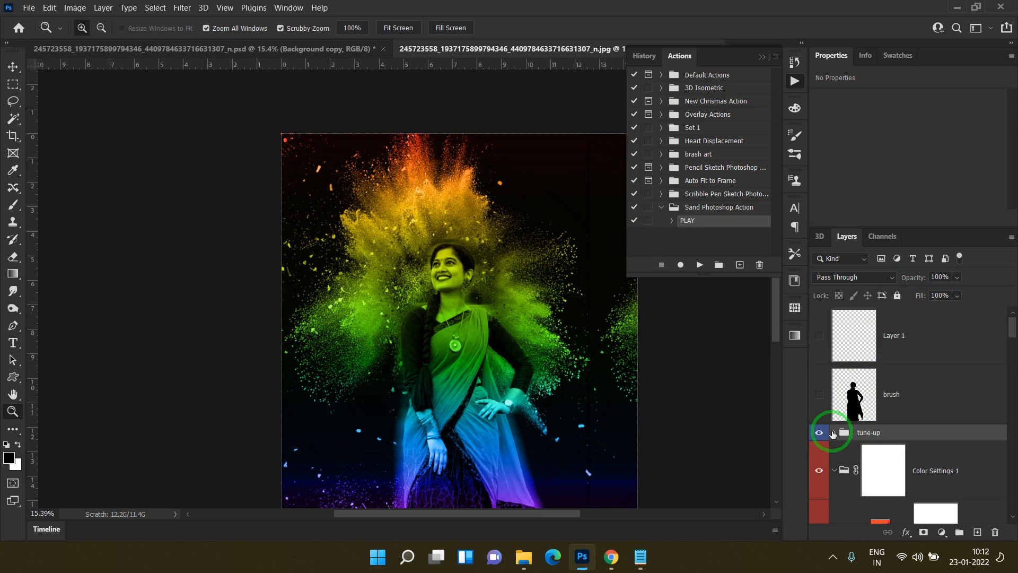
pyautogui.click(833, 470)
pyautogui.scroll(-2, 843, 429)
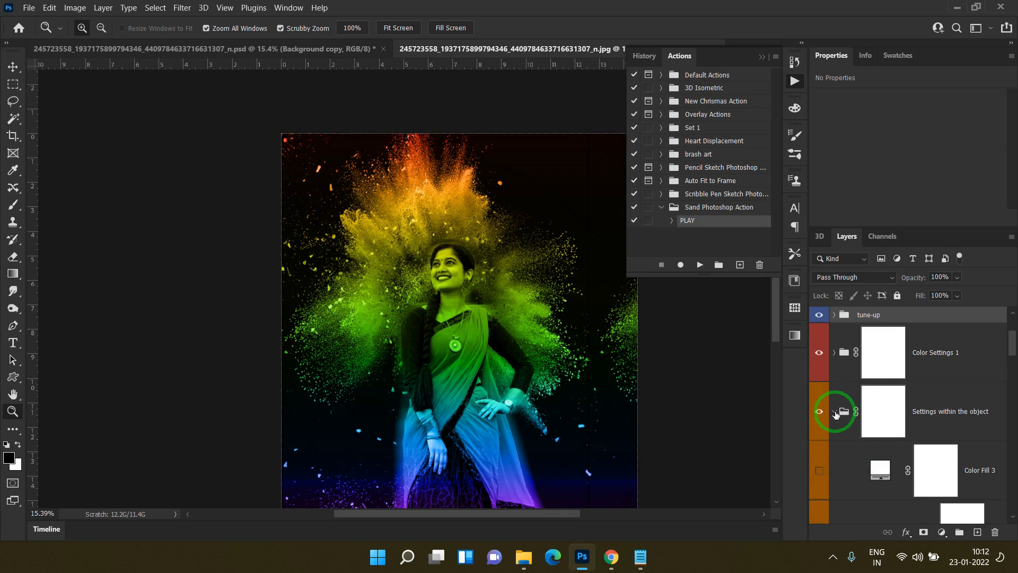
pyautogui.click(835, 412)
pyautogui.scroll(-2, 837, 415)
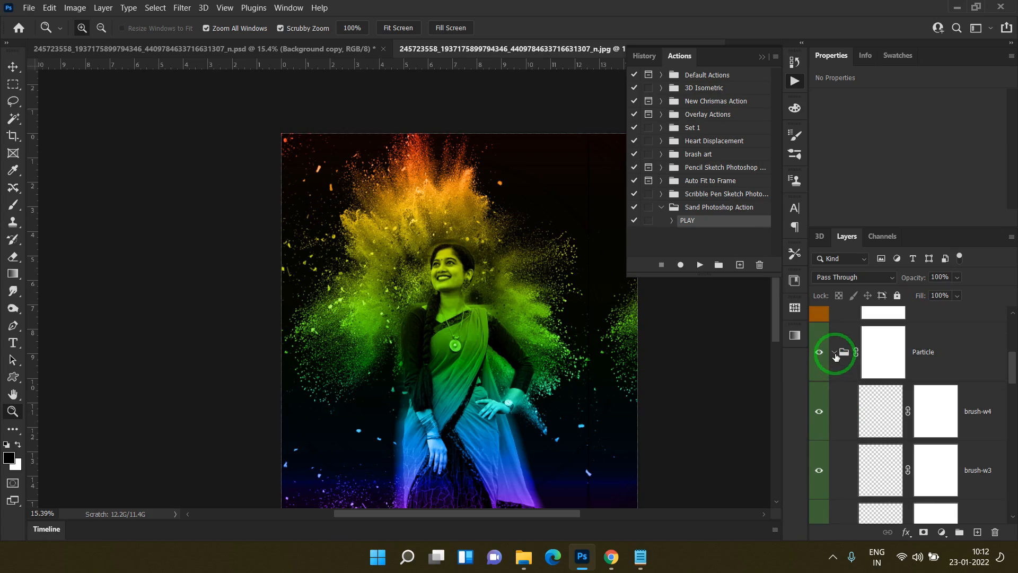
pyautogui.click(834, 353)
pyautogui.click(836, 390)
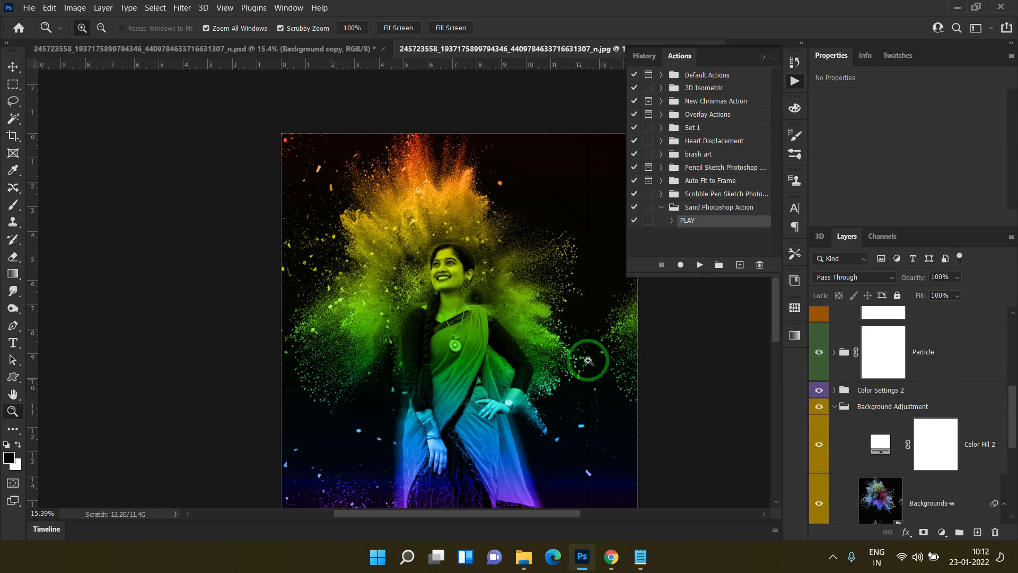
# Inspect the powder around the woman up close and open the contents of the Backgrounds-w smart object
pyautogui.moveTo(445, 264); pyautogui.dragTo(487, 307)
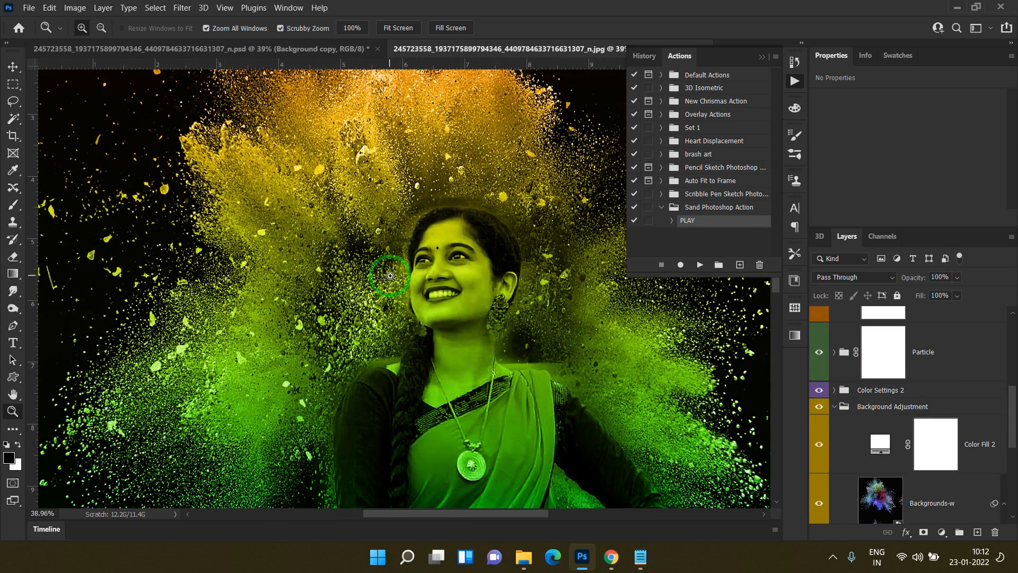
pyautogui.scroll(-5, 375, 273)
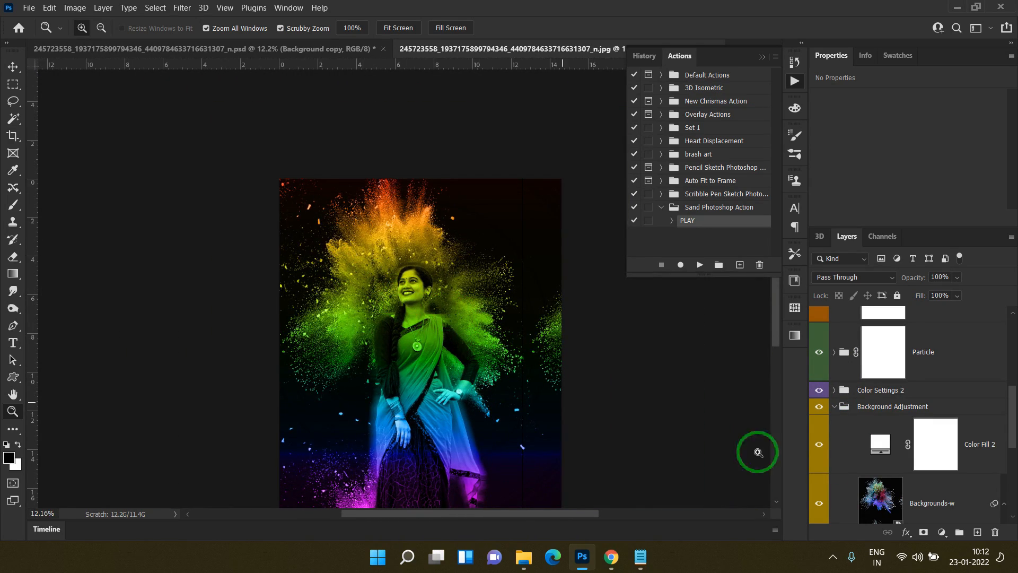
pyautogui.scroll(-3, 932, 454)
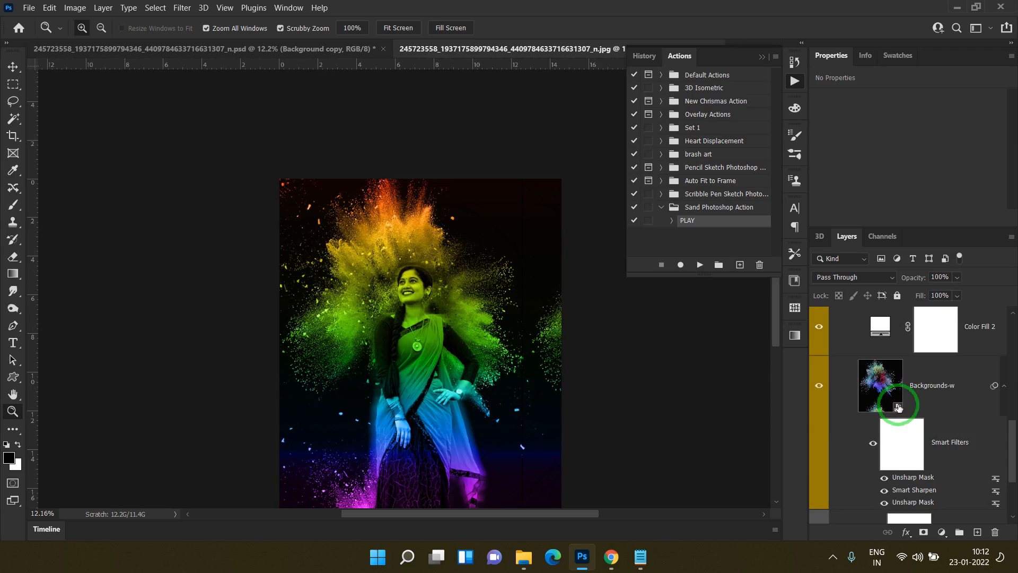
pyautogui.doubleClick(897, 406)
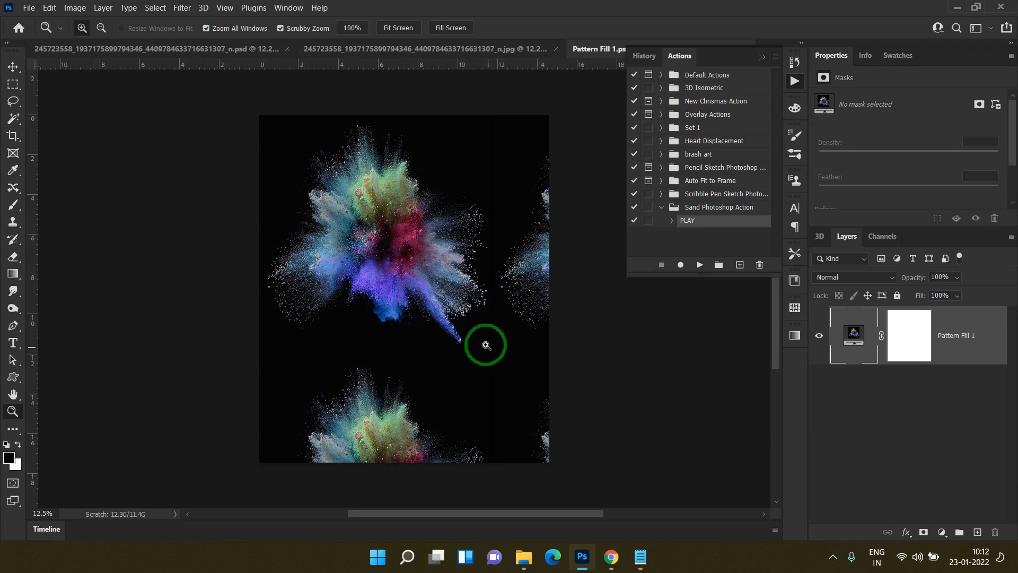
# Set the pattern fill's scale to 111% in the smart object, then save and close it
pyautogui.moveTo(393, 227); pyautogui.dragTo(423, 318)
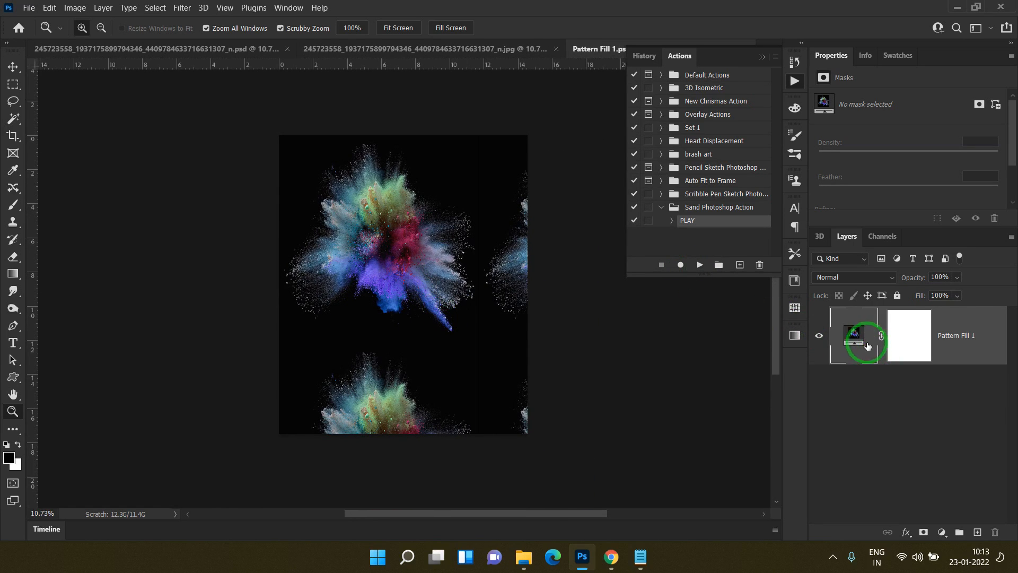
pyautogui.doubleClick(853, 339)
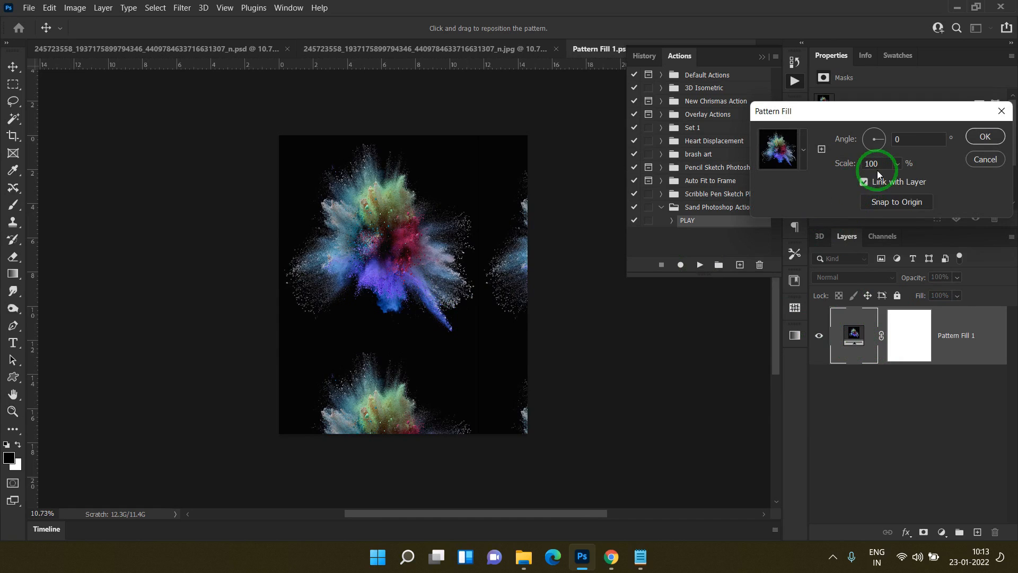
pyautogui.moveTo(896, 180)
pyautogui.mouseDown()
pyautogui.moveTo(911, 184)
pyautogui.moveTo(899, 184)
pyautogui.mouseUp()
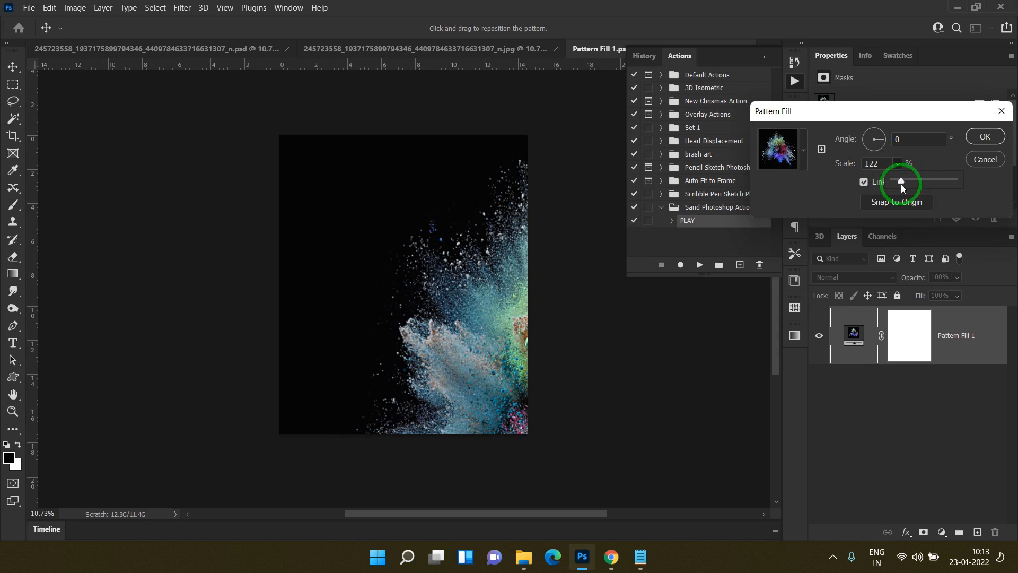
pyautogui.moveTo(466, 318); pyautogui.dragTo(307, 268)
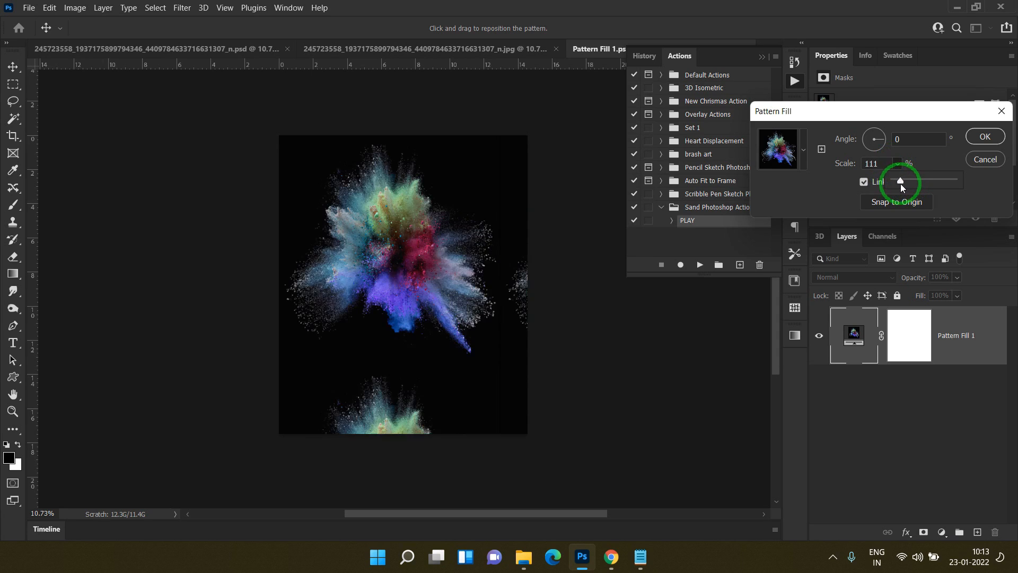
pyautogui.click(978, 137)
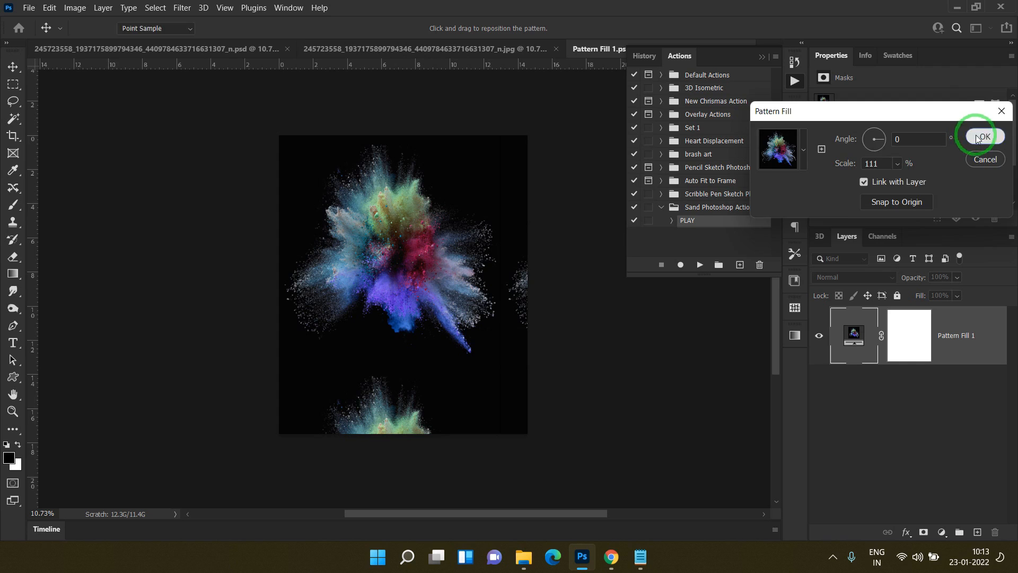
pyautogui.hotkey('ctrl', 's')
pyautogui.press('z')
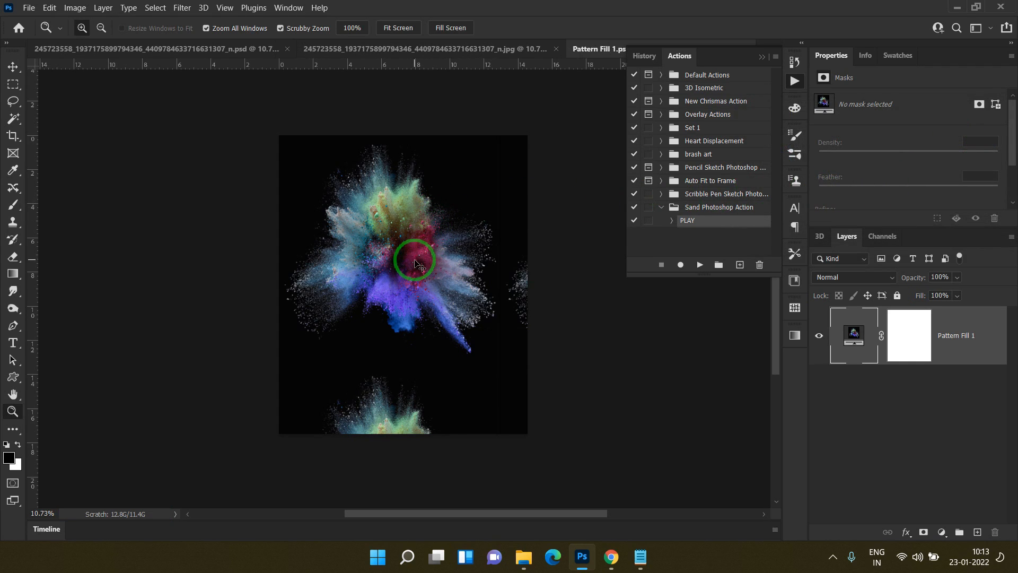
pyautogui.hotkey('ctrl', 'w')
# Enlarge the Backgrounds-w layer with Free Transform to about 127.5% width and 137.65% height and reposition it behind the woman
pyautogui.click(460, 324)
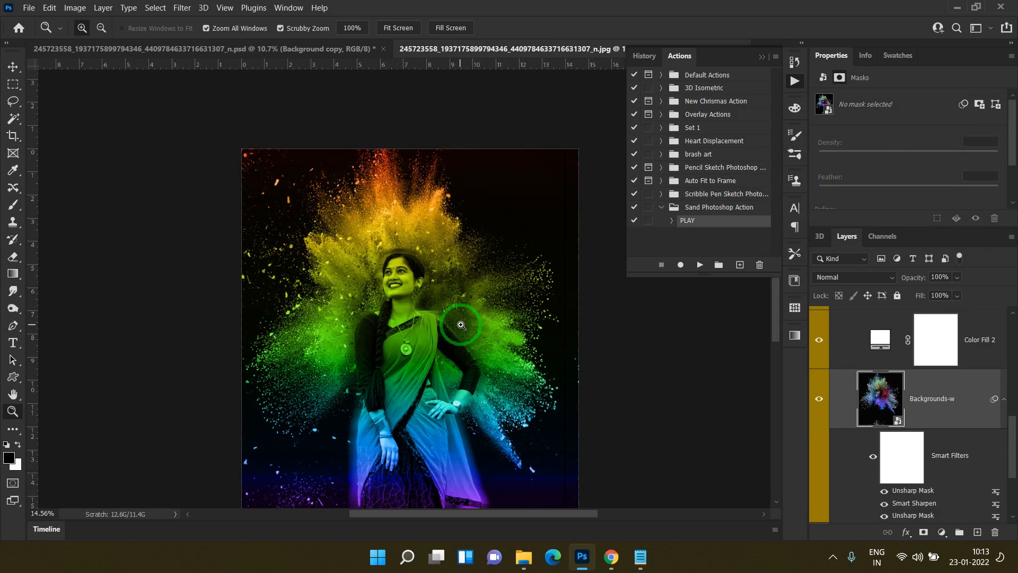
pyautogui.keyDown('alt'); pyautogui.click(460, 323); pyautogui.keyUp('alt')
pyautogui.hotkey('ctrl', 't')
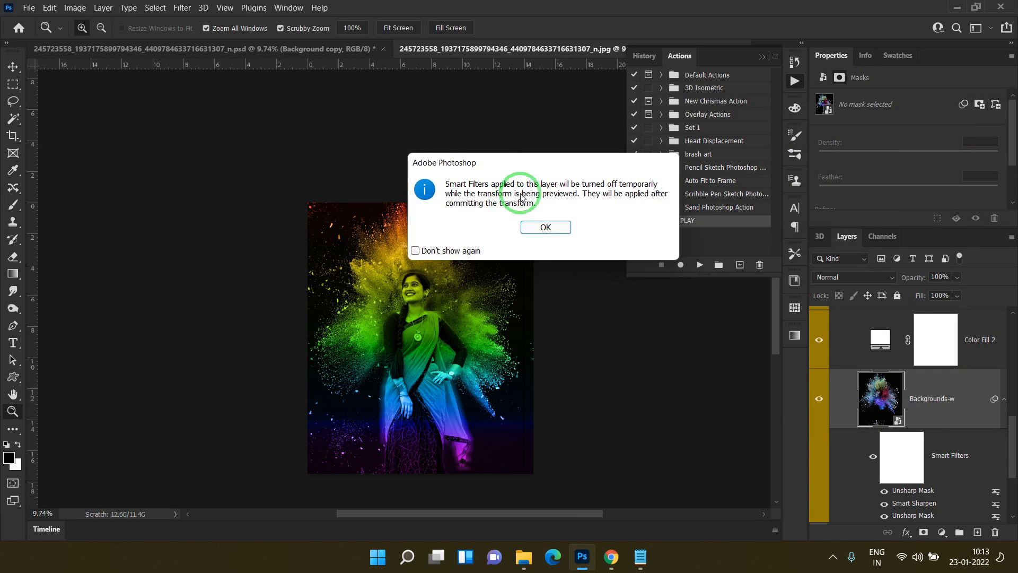
pyautogui.click(546, 227)
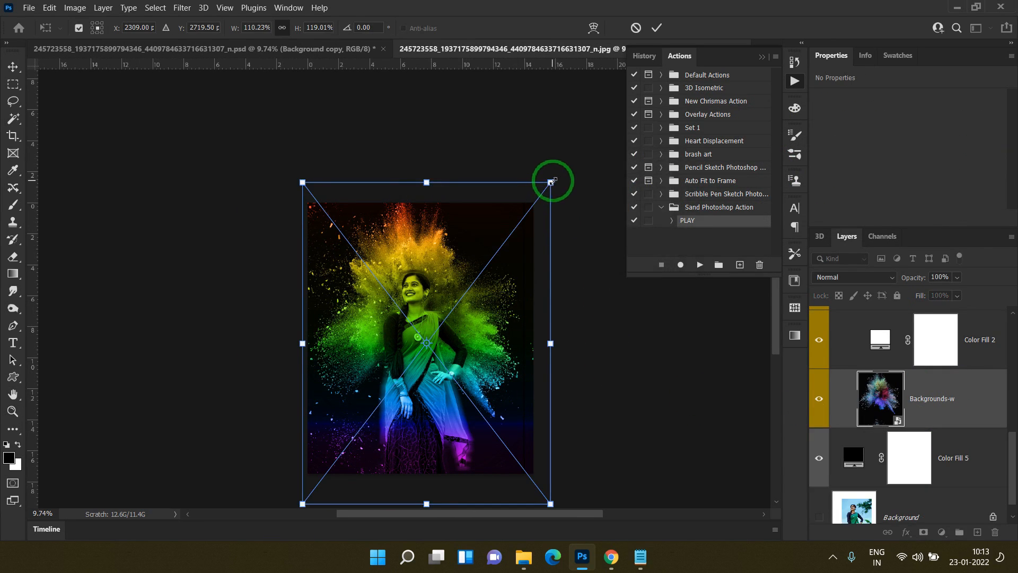
pyautogui.moveTo(550, 182); pyautogui.dragTo(593, 173)
pyautogui.moveTo(541, 267); pyautogui.dragTo(547, 280)
pyautogui.hotkey('ctrl', 'space')
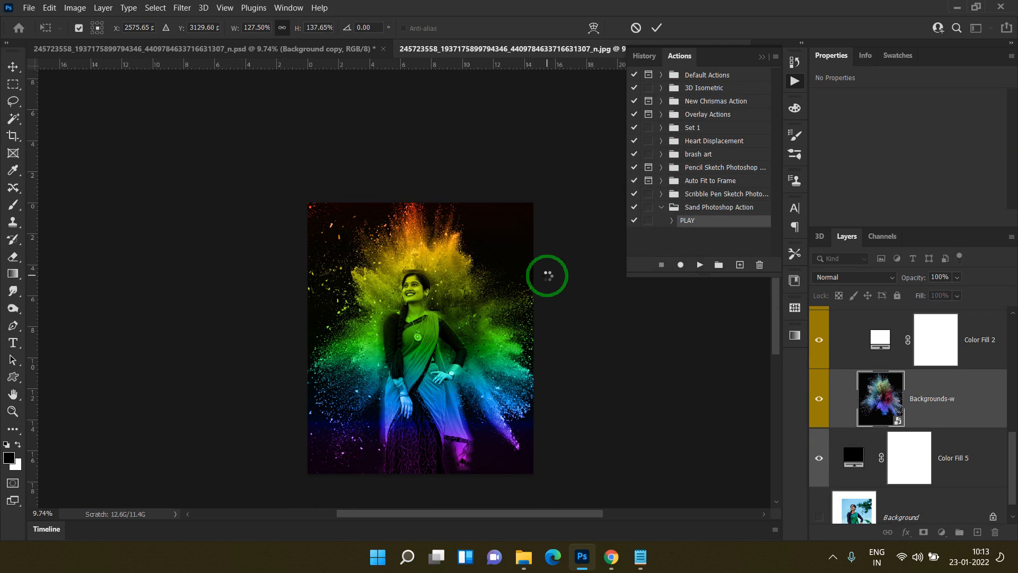
# Compare the powder effect with the Particle group hidden and shown, leaving the group visible
pyautogui.moveTo(310, 280); pyautogui.dragTo(345, 270)
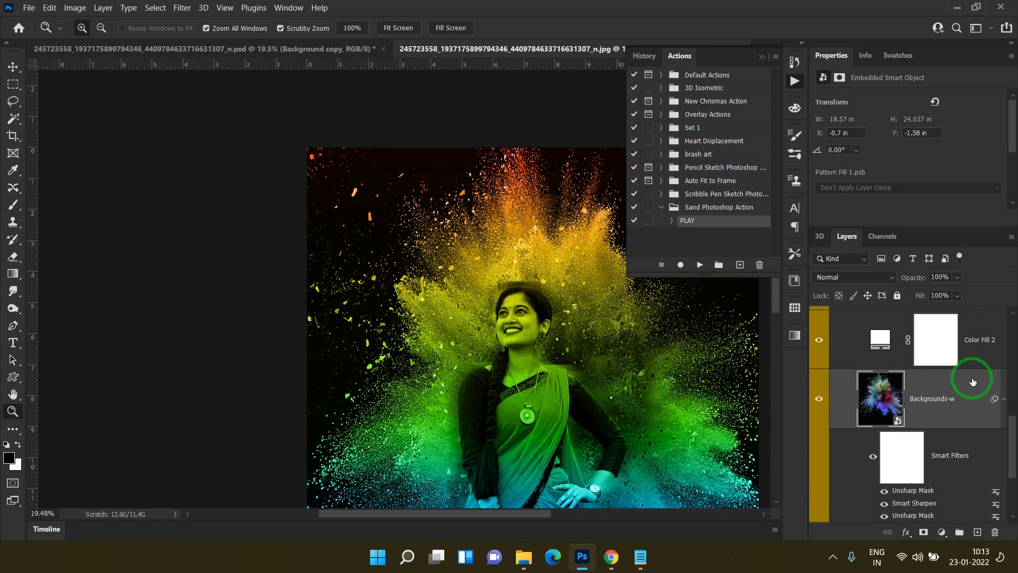
pyautogui.scroll(5, 973, 381)
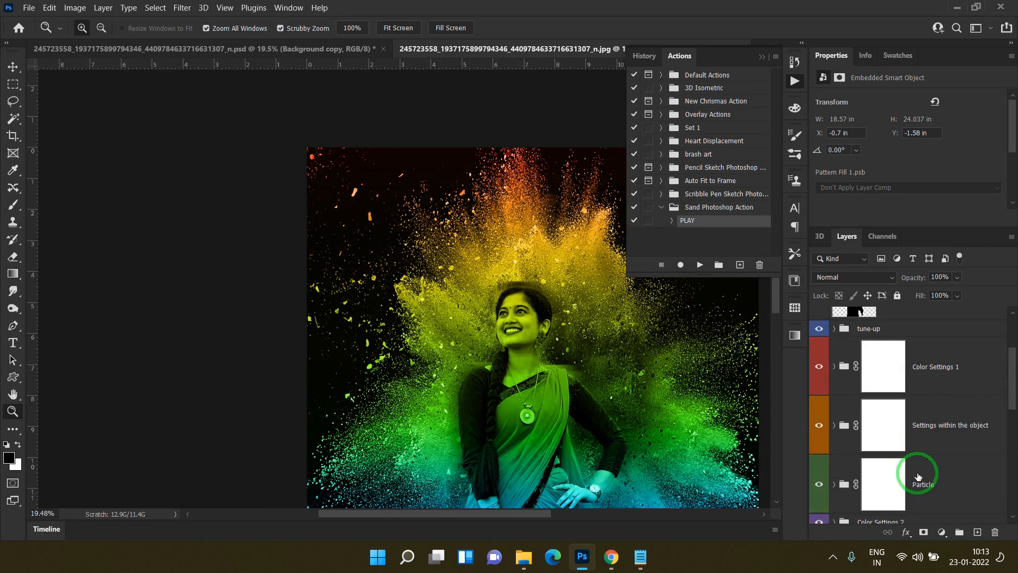
pyautogui.scroll(-2, 915, 474)
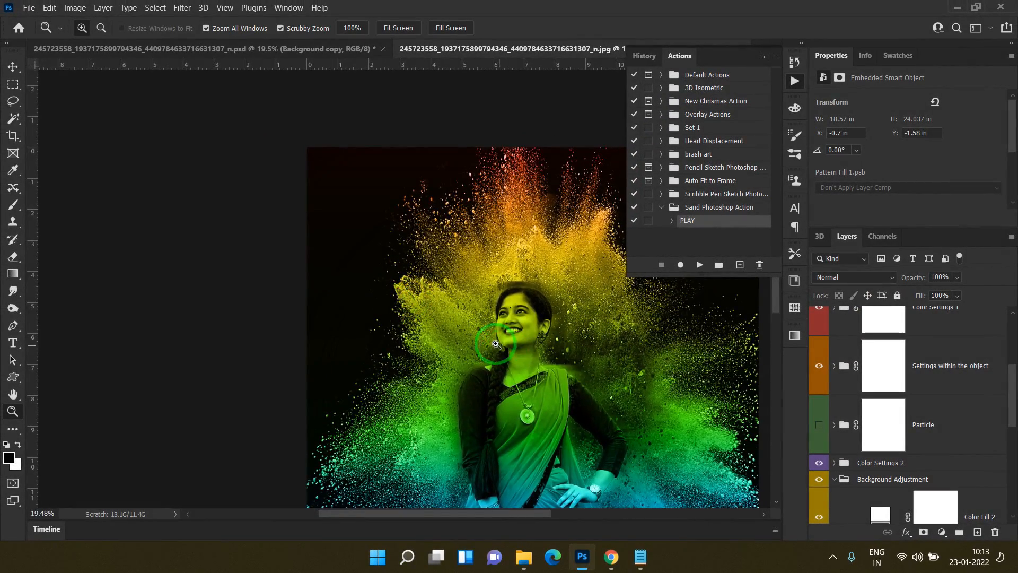
pyautogui.moveTo(496, 344); pyautogui.dragTo(494, 320)
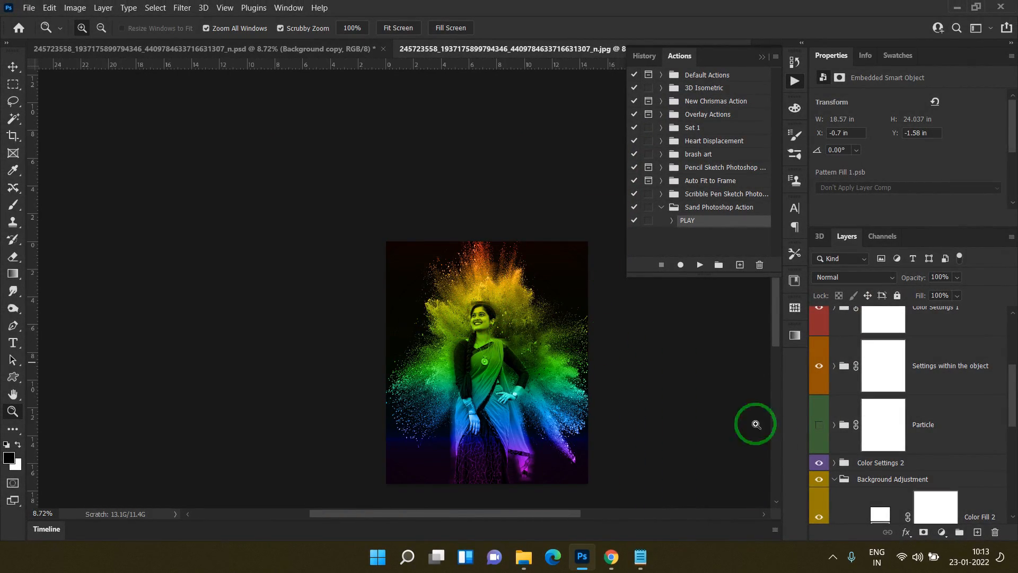
pyautogui.click(818, 426)
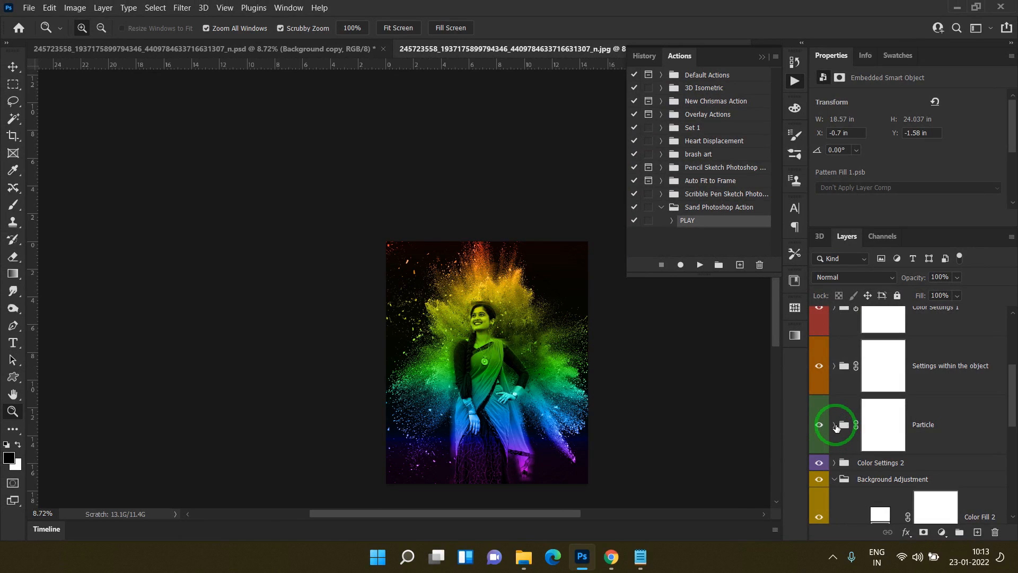
# Expand the Particle group, select its brush-w3 layer and try to reposition it with the Move tool
pyautogui.click(834, 426)
pyautogui.scroll(-2, 882, 423)
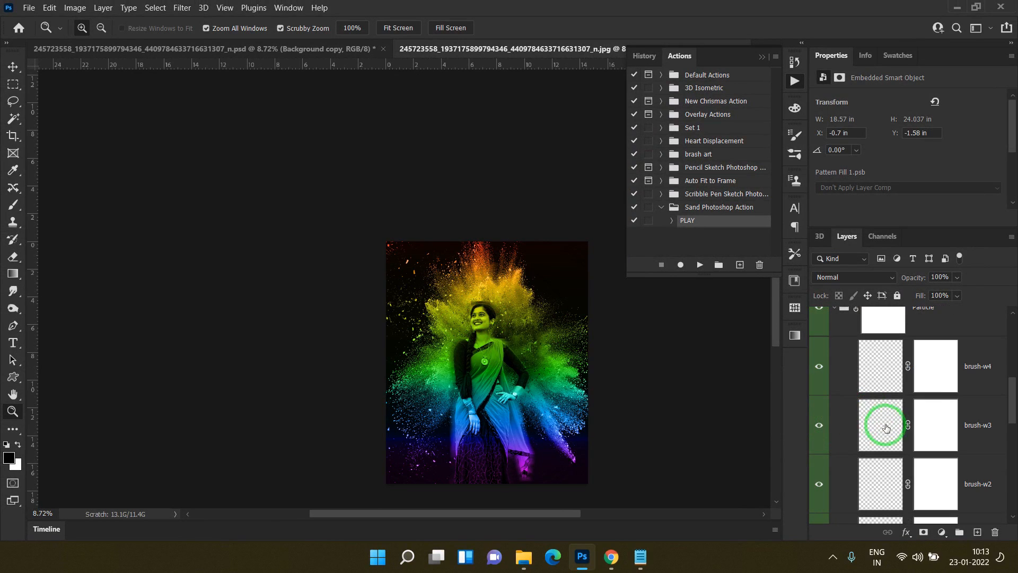
pyautogui.click(978, 446)
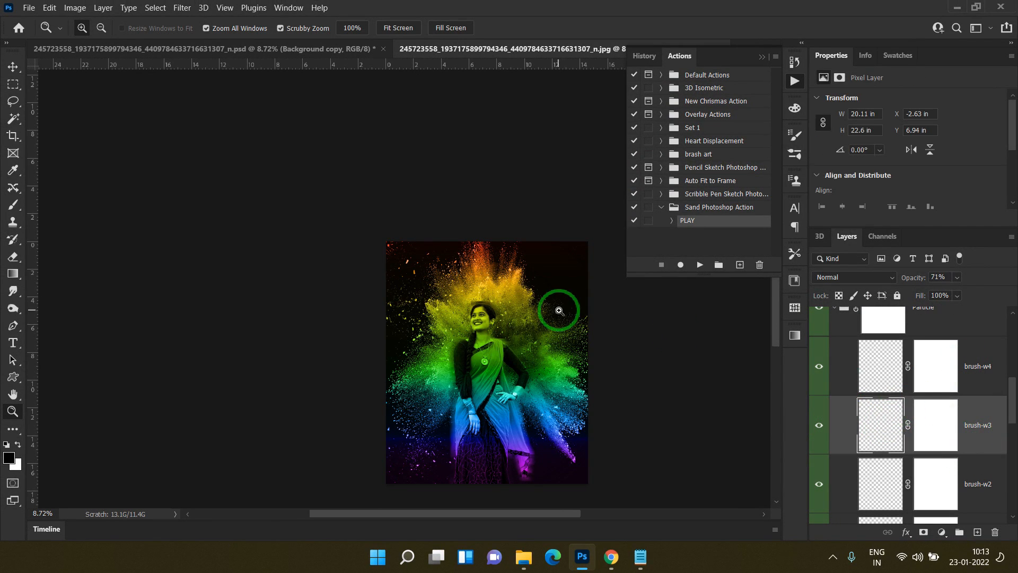
pyautogui.press('v')
pyautogui.moveTo(414, 342)
pyautogui.mouseDown()
pyautogui.moveTo(424, 350)
pyautogui.moveTo(472, 243)
pyautogui.moveTo(411, 309)
pyautogui.moveTo(438, 322)
pyautogui.mouseUp()
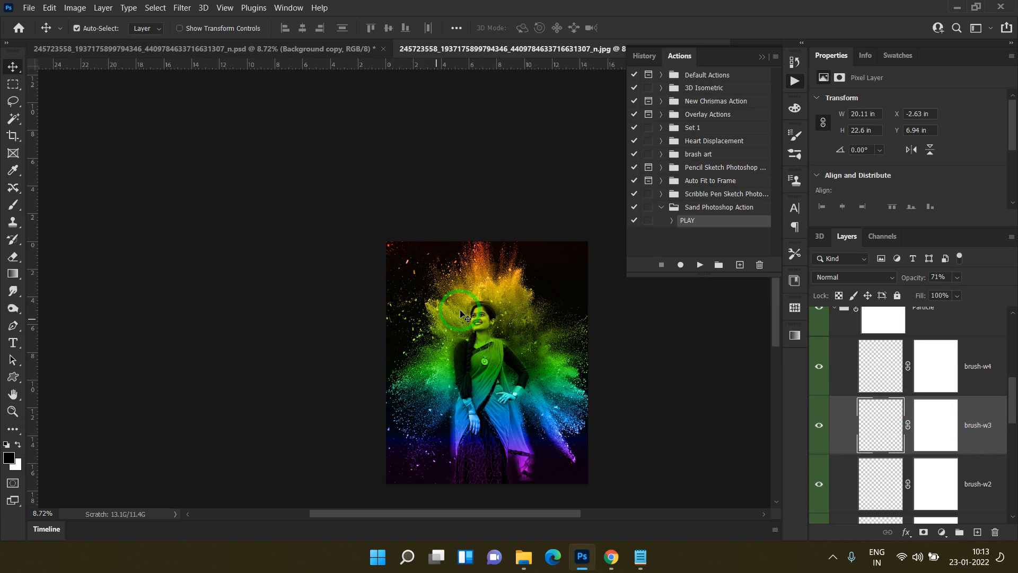
pyautogui.scroll(10, 843, 367)
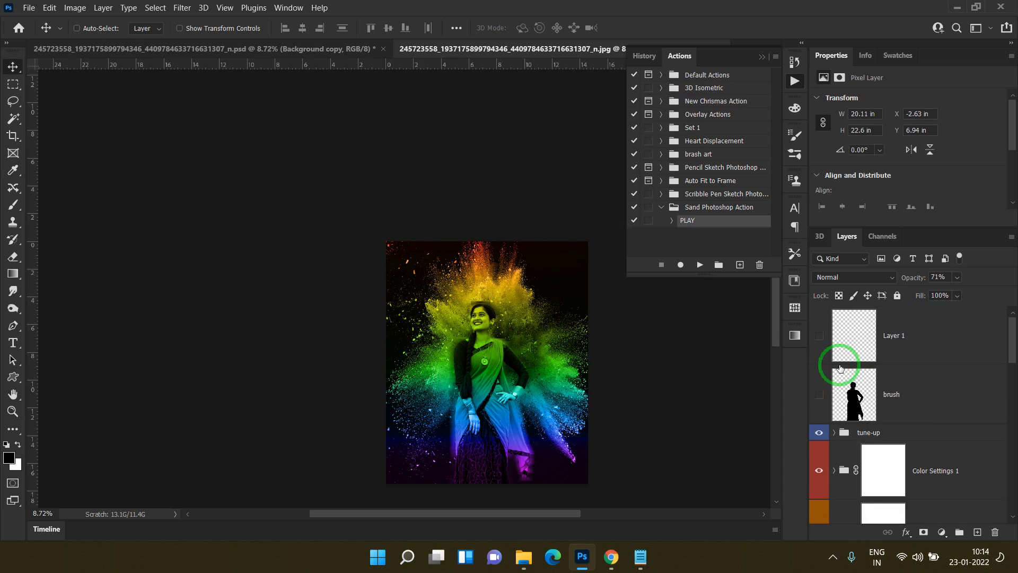
pyautogui.scroll(-1, 880, 456)
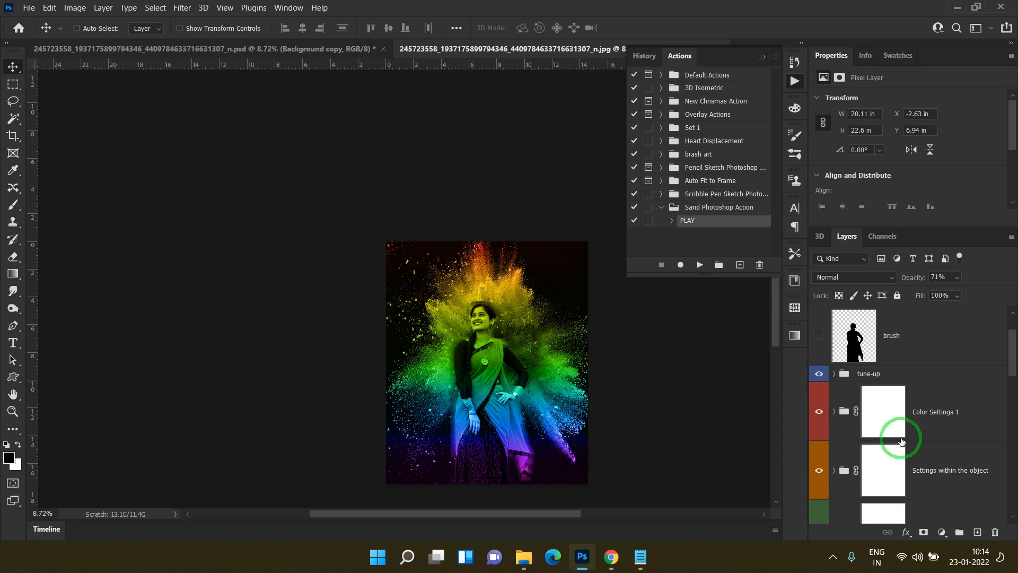
# Expand the Color Settings 1 group and preview its gradient layers 11 and 10 one at a time, leaving both hidden
pyautogui.click(835, 413)
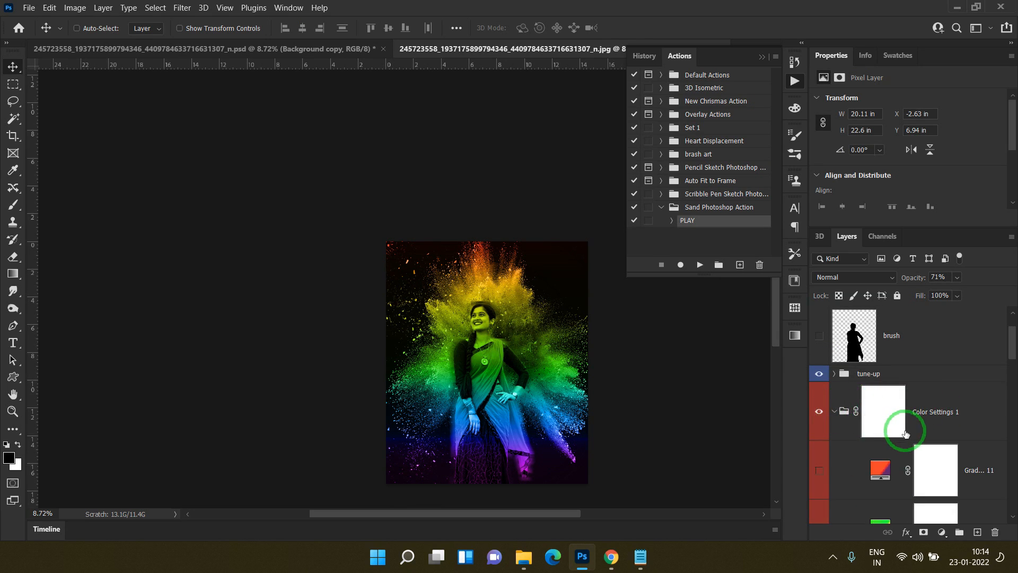
pyautogui.scroll(-3, 909, 419)
pyautogui.scroll(1, 912, 412)
pyautogui.scroll(2, 913, 412)
pyautogui.click(819, 471)
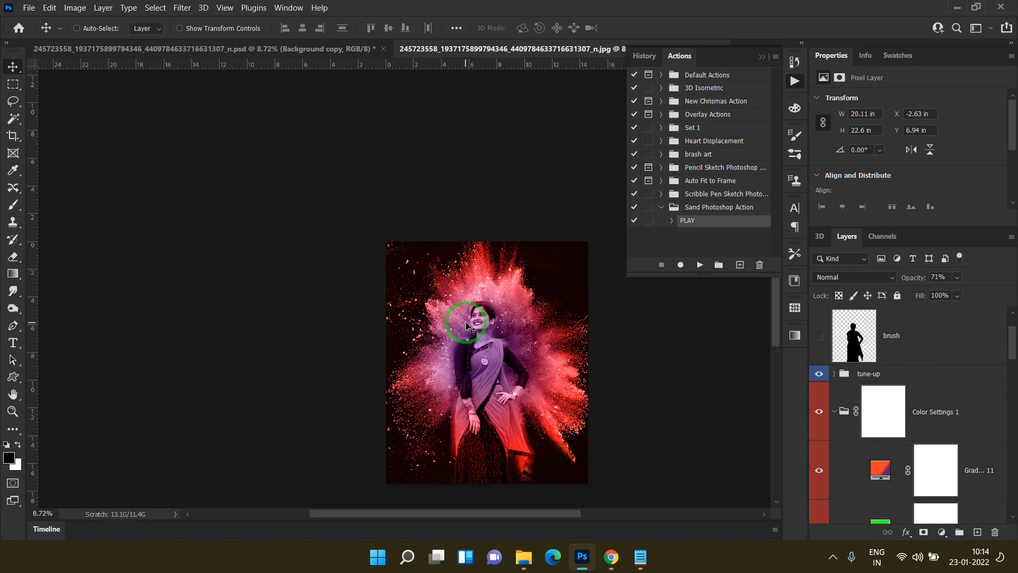
pyautogui.press('z')
pyautogui.moveTo(471, 331)
pyautogui.mouseDown()
pyautogui.moveTo(518, 358)
pyautogui.moveTo(473, 318)
pyautogui.mouseUp()
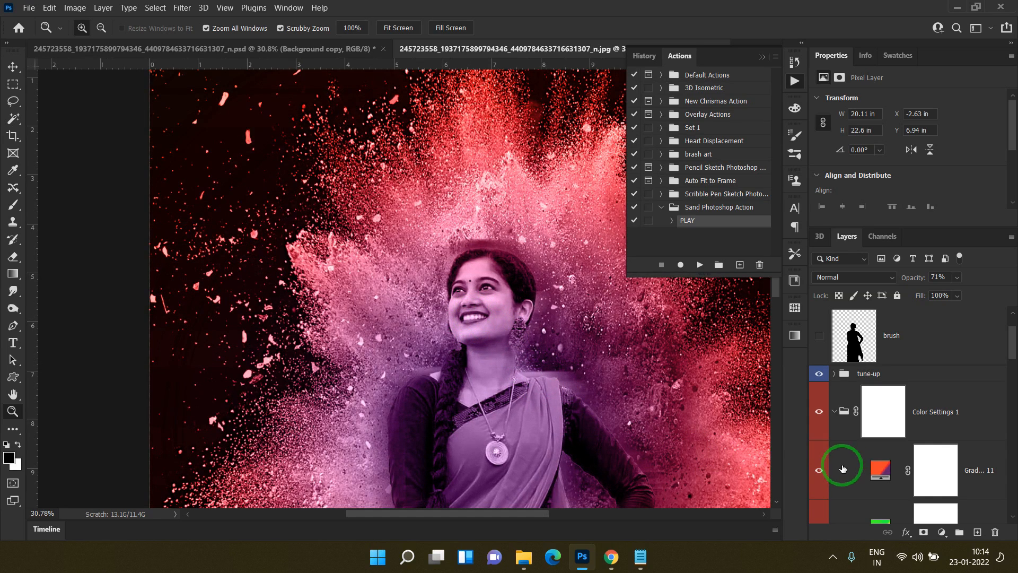
pyautogui.scroll(-1, 832, 468)
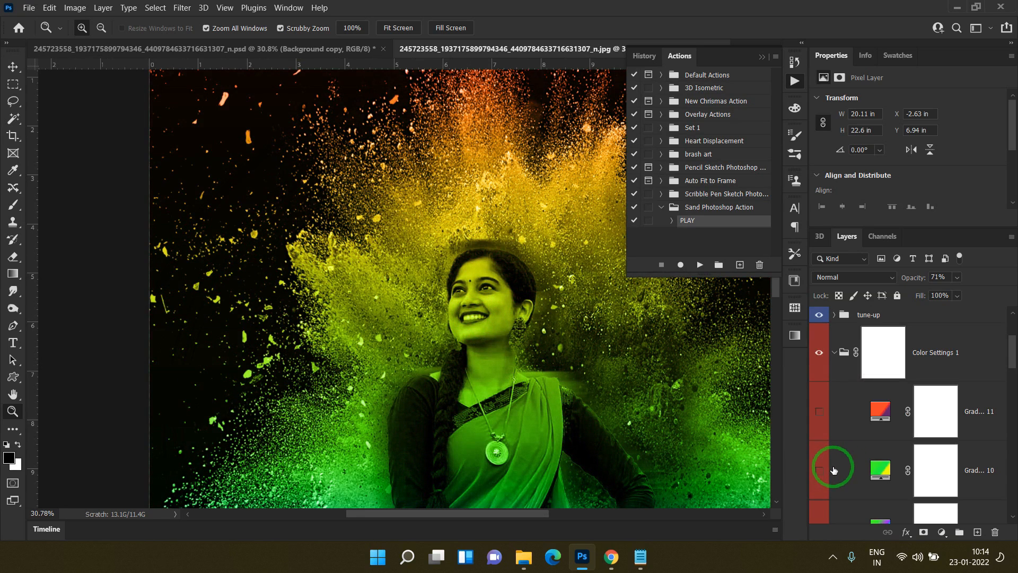
pyautogui.click(819, 471)
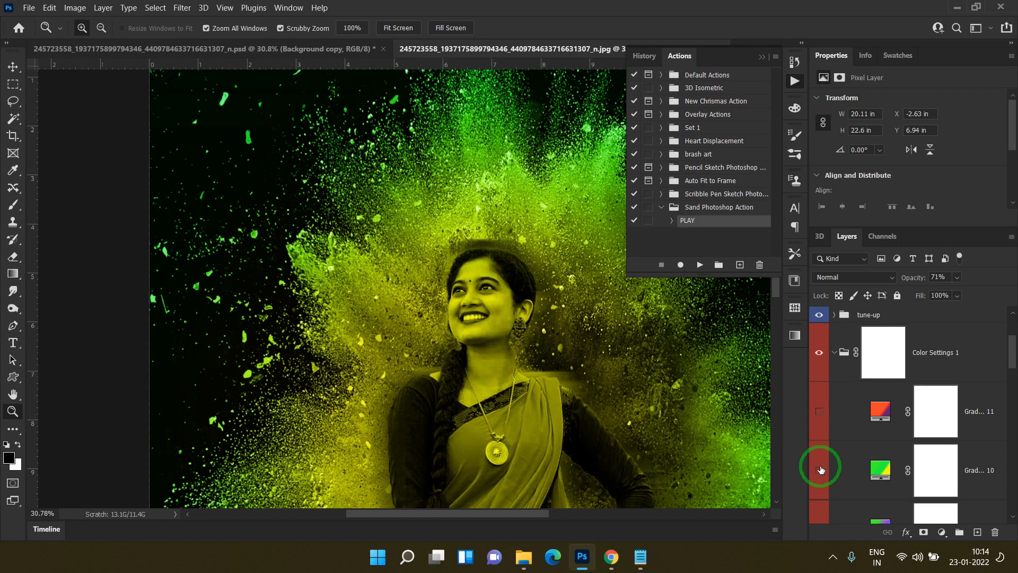
# Expand the tune-up group to review its Levels, Hue/Saturation and Exposure adjustment layers, and inspect the powder effect around the woman
pyautogui.scroll(2, 888, 429)
pyautogui.click(846, 432)
pyautogui.scroll(-1, 927, 407)
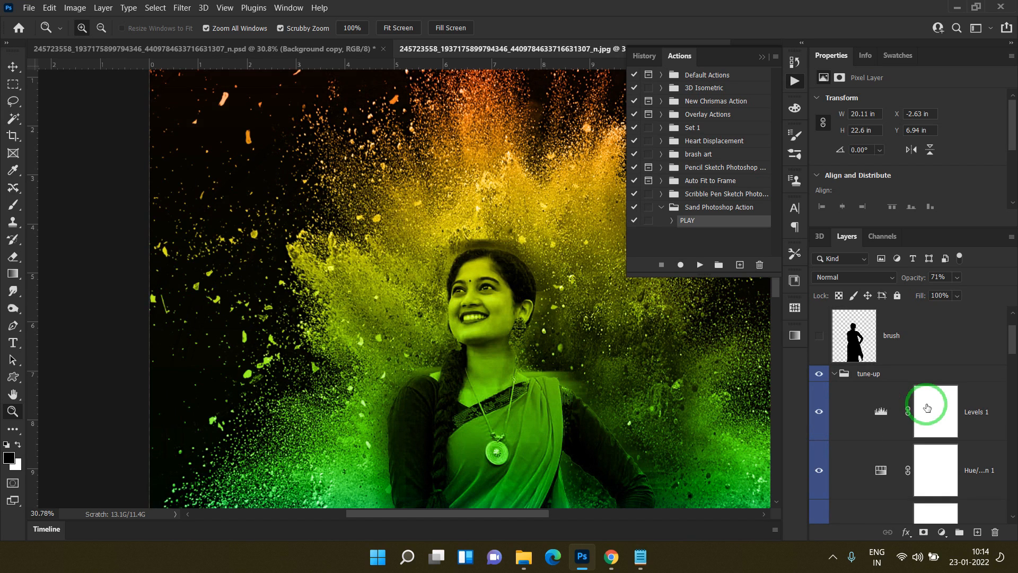
pyautogui.scroll(-1, 935, 412)
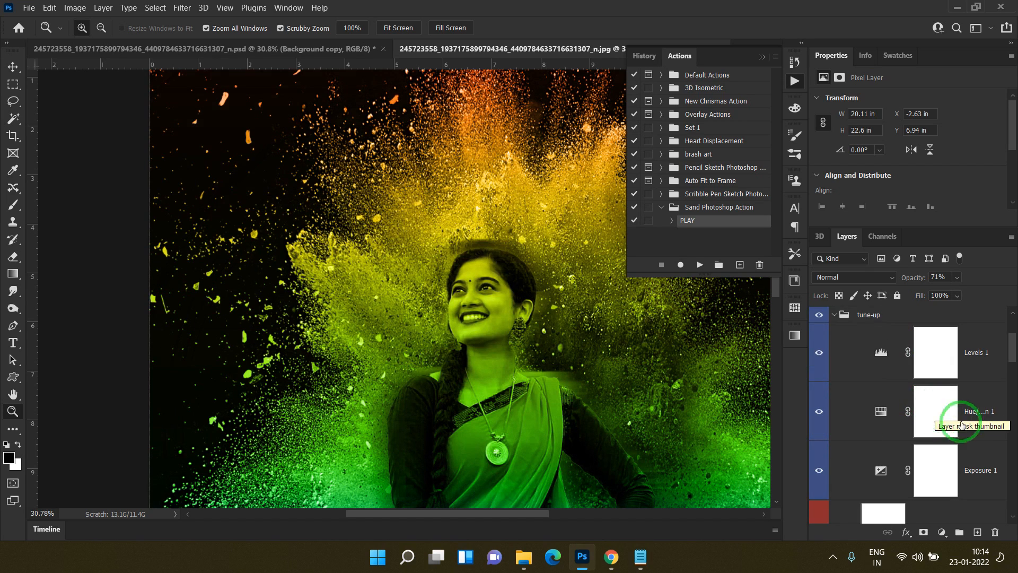
pyautogui.moveTo(572, 355); pyautogui.dragTo(378, 332)
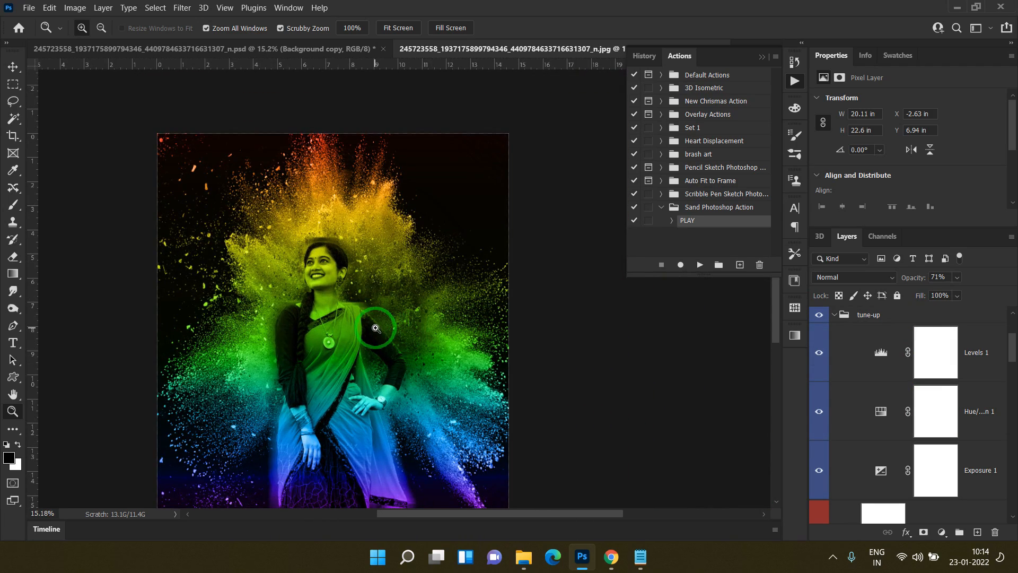
pyautogui.moveTo(376, 328); pyautogui.dragTo(426, 338)
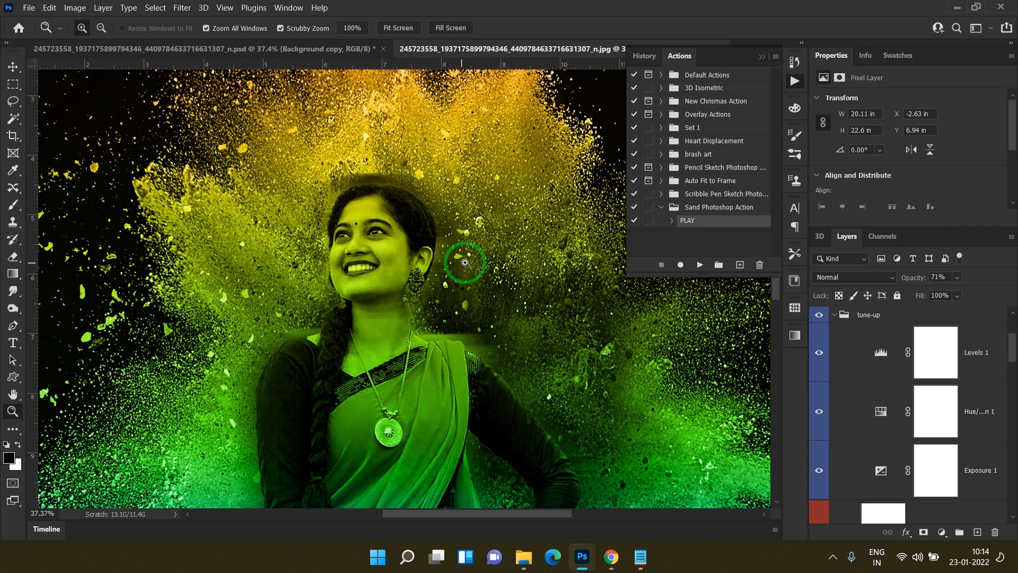
pyautogui.moveTo(411, 289)
pyautogui.mouseDown()
pyautogui.moveTo(442, 314)
pyautogui.moveTo(395, 304)
pyautogui.moveTo(408, 301)
pyautogui.mouseUp()
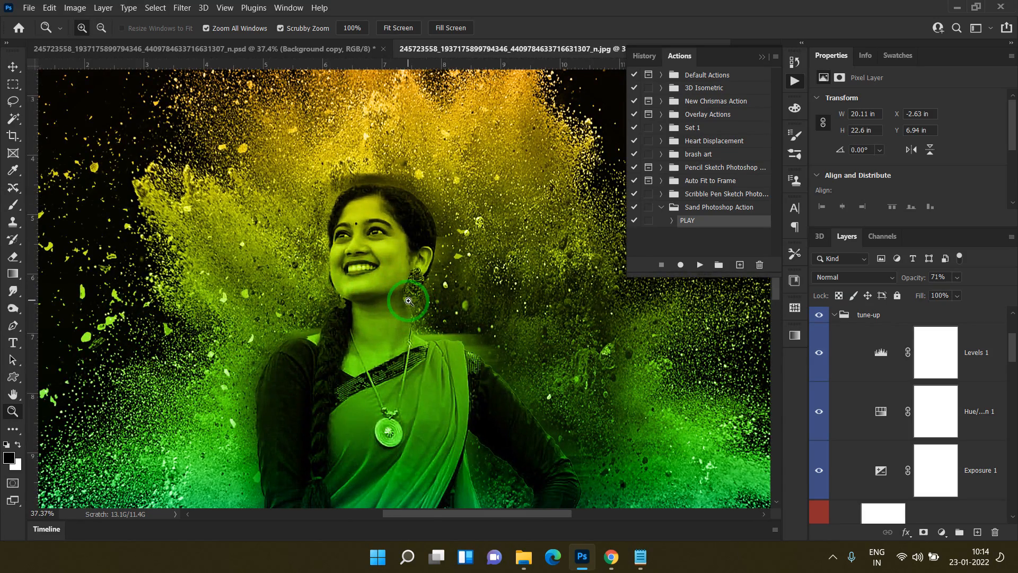